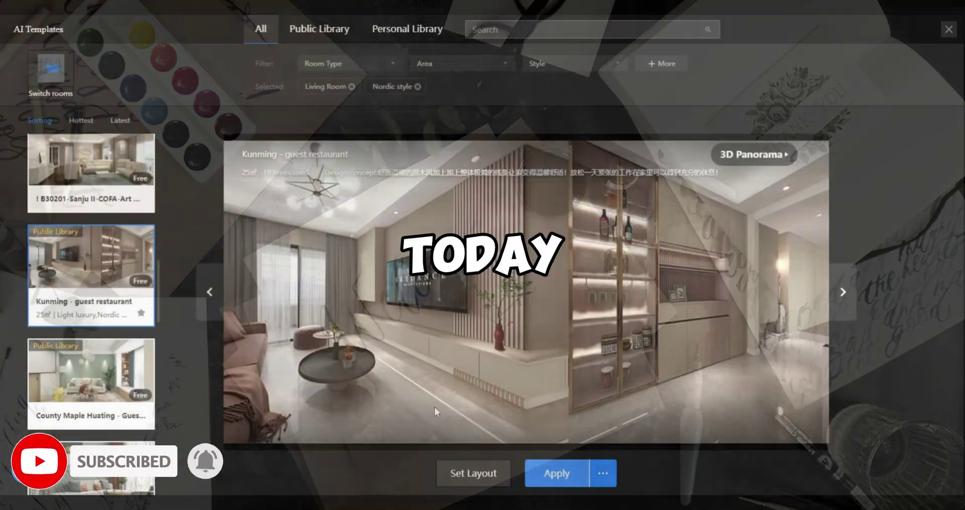
Open the layout of the Kunming - guest restaurant template, choose Living room-1, and move the dining set near the living room's right-hand wall.
{"action": "left_click", "coordinate": [470, 473]}
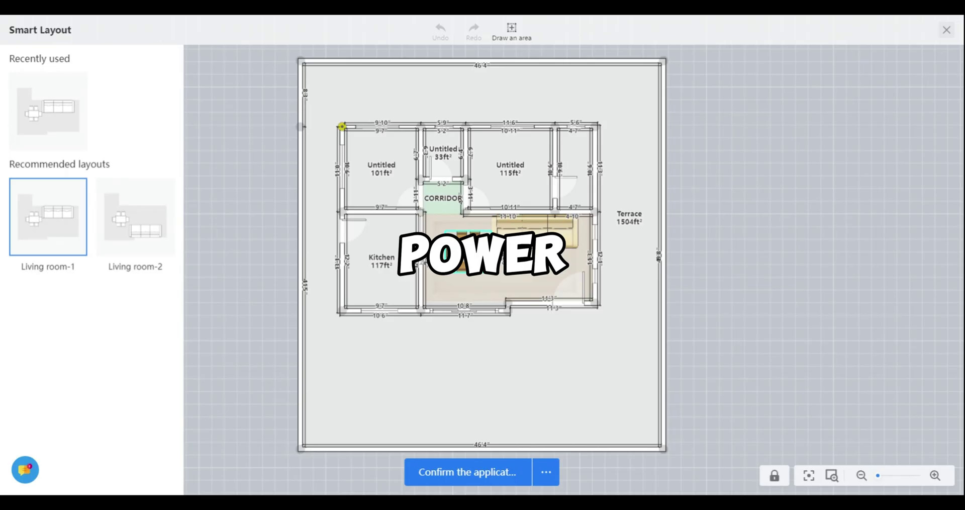
{"action": "left_click", "coordinate": [102, 209]}
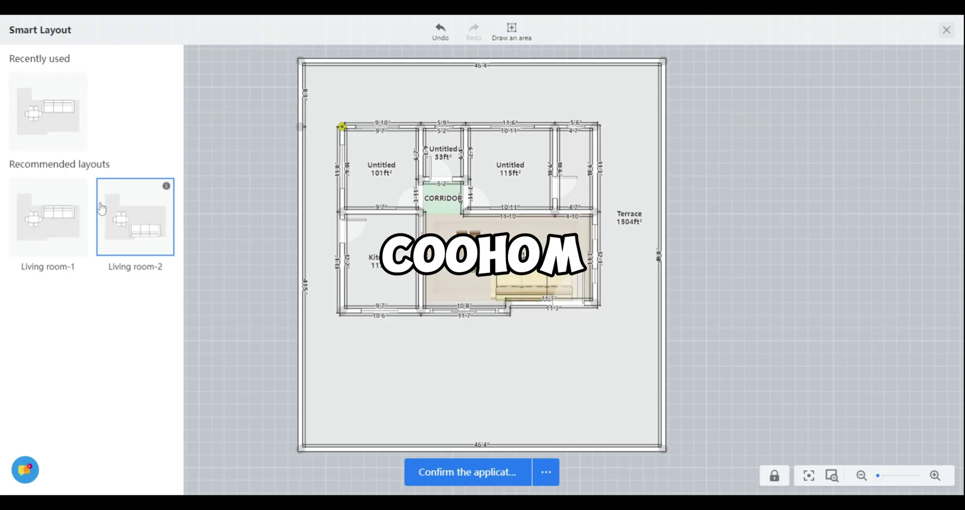
{"action": "left_click", "coordinate": [47, 118]}
{"action": "left_click", "coordinate": [561, 251]}
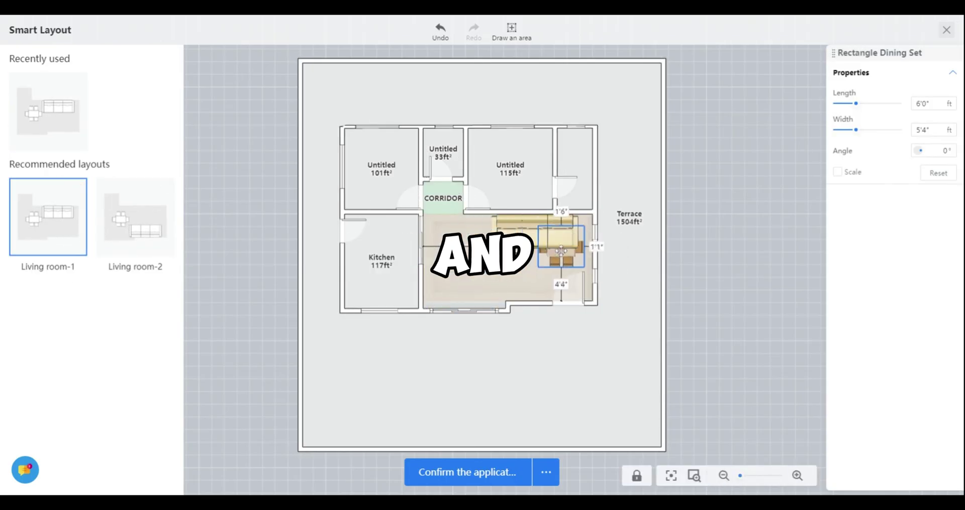
{"action": "left_click_drag", "start_coordinate": [471, 341], "coordinate": [559, 239]}
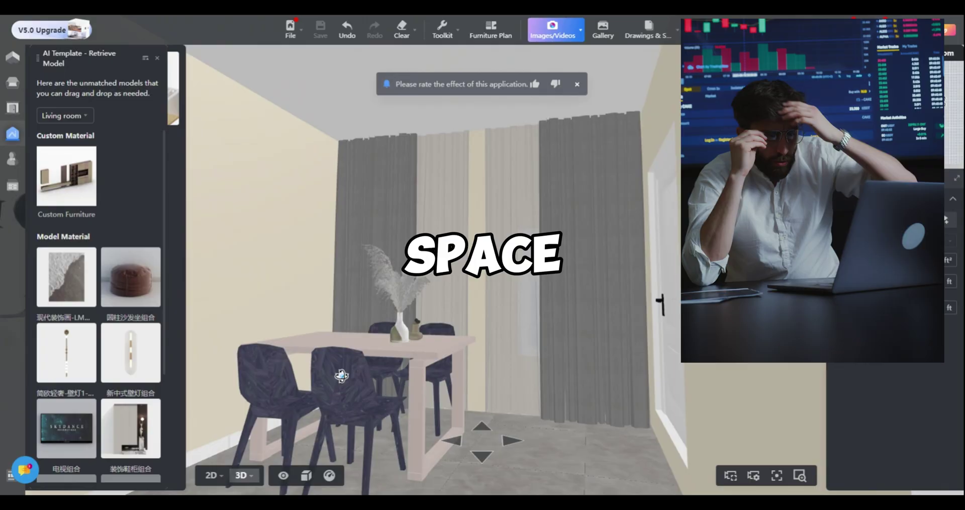
Inspect the dining area and the sofa of the furnished living room in 3D, and switch to the 2D view.
{"action": "left_click_drag", "start_coordinate": [342, 375], "coordinate": [505, 441]}
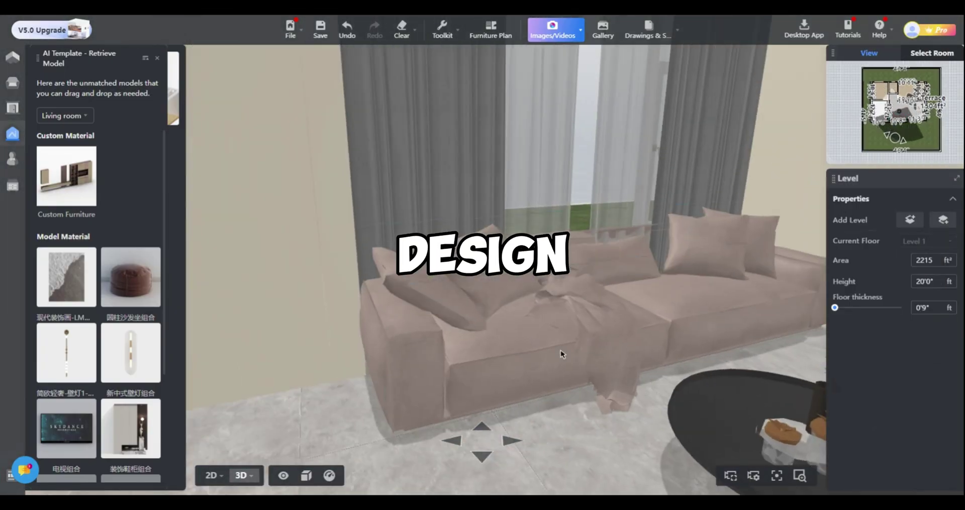
{"action": "left_click", "coordinate": [560, 354]}
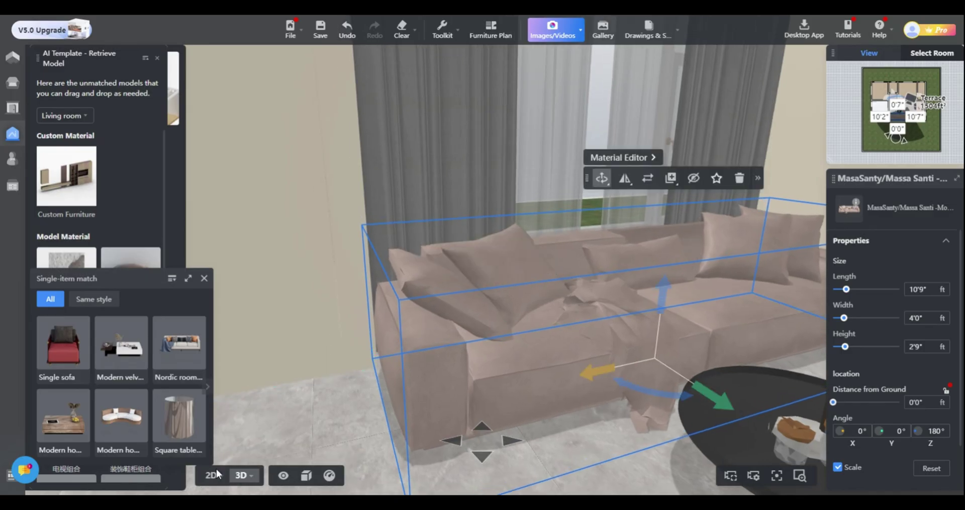
{"action": "left_click", "coordinate": [212, 474]}
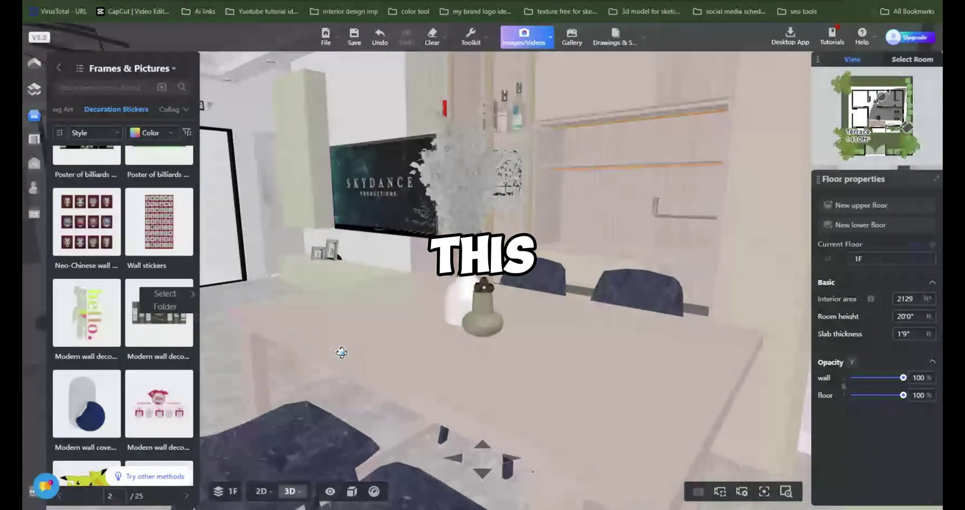
Walk through the furnished living and dining room in 3D, examining the table, TV wall, sofa and coffee table.
{"action": "left_click_drag", "start_coordinate": [341, 352], "coordinate": [545, 336]}
{"action": "left_click", "coordinate": [483, 445]}
{"action": "left_click_drag", "start_coordinate": [594, 401], "coordinate": [423, 322]}
{"action": "left_click", "coordinate": [480, 474]}
{"action": "left_click", "coordinate": [482, 473]}
{"action": "left_click", "coordinate": [482, 447]}
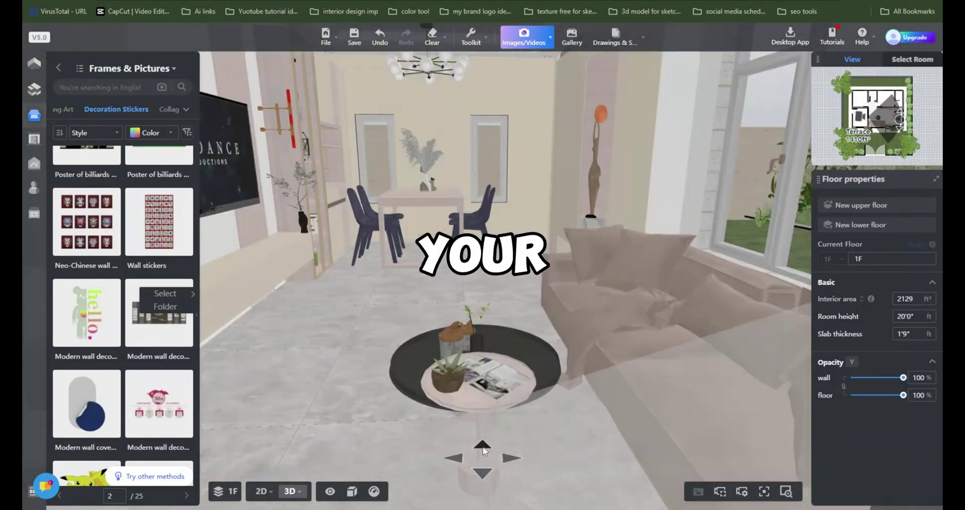
{"action": "left_click_drag", "start_coordinate": [422, 380], "coordinate": [461, 384]}
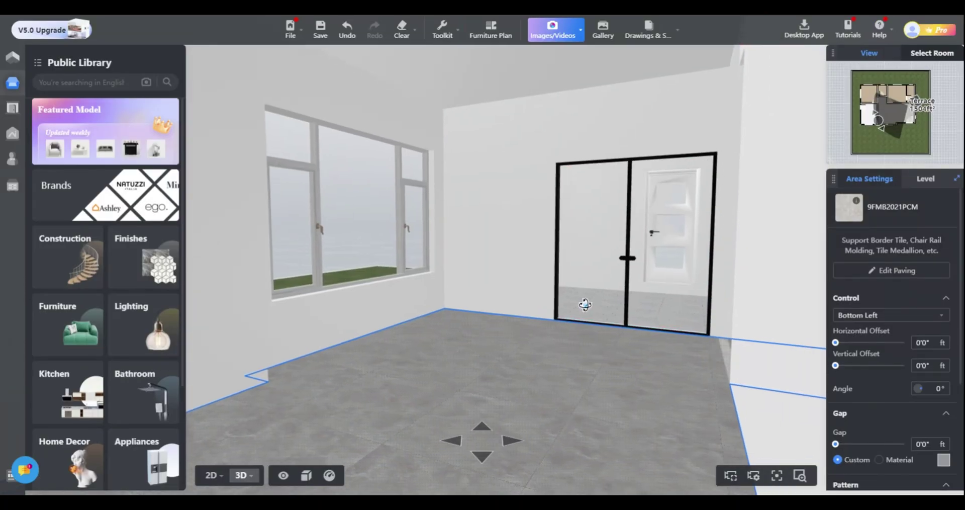
Start AI Template - Style for the empty room and choose the living room as the room to design.
{"action": "left_click_drag", "start_coordinate": [585, 304], "coordinate": [737, 301]}
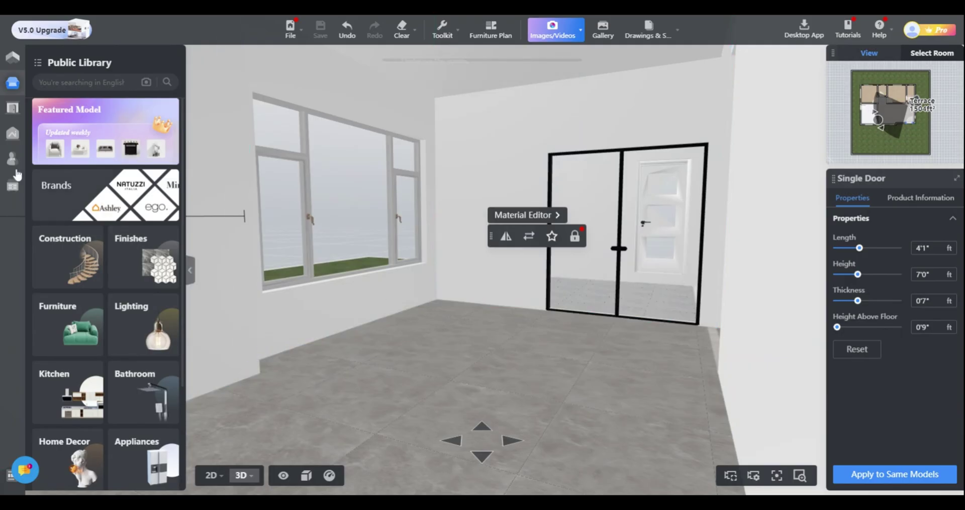
{"action": "left_click", "coordinate": [13, 135]}
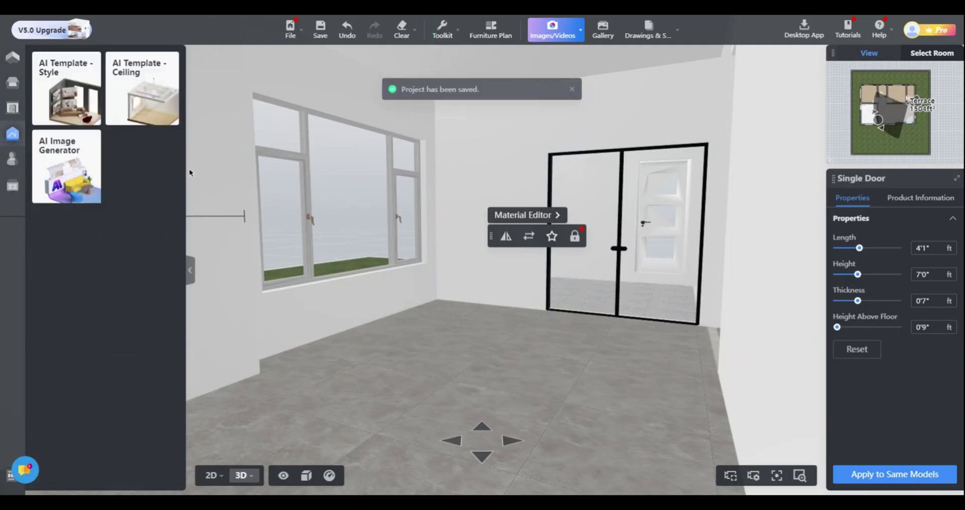
{"action": "mouse_move", "coordinate": [59, 89]}
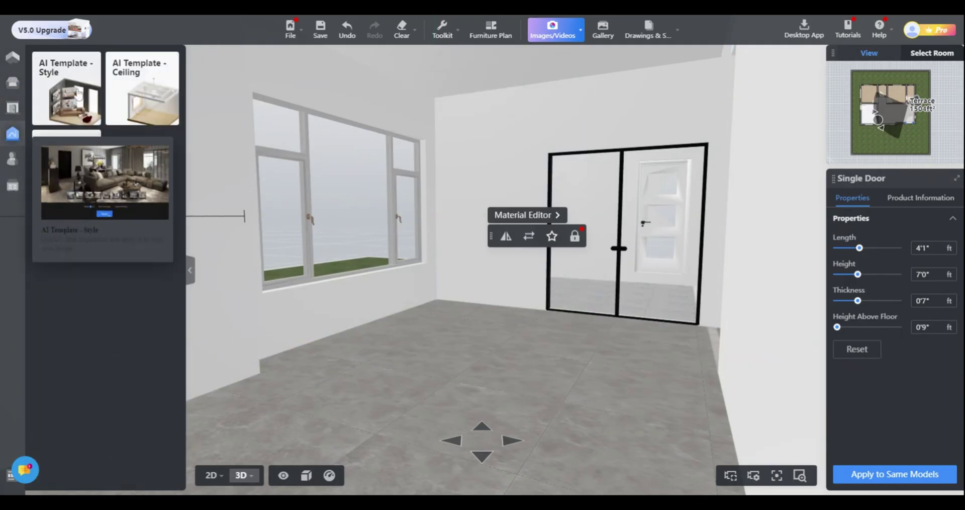
{"action": "left_click", "coordinate": [76, 96]}
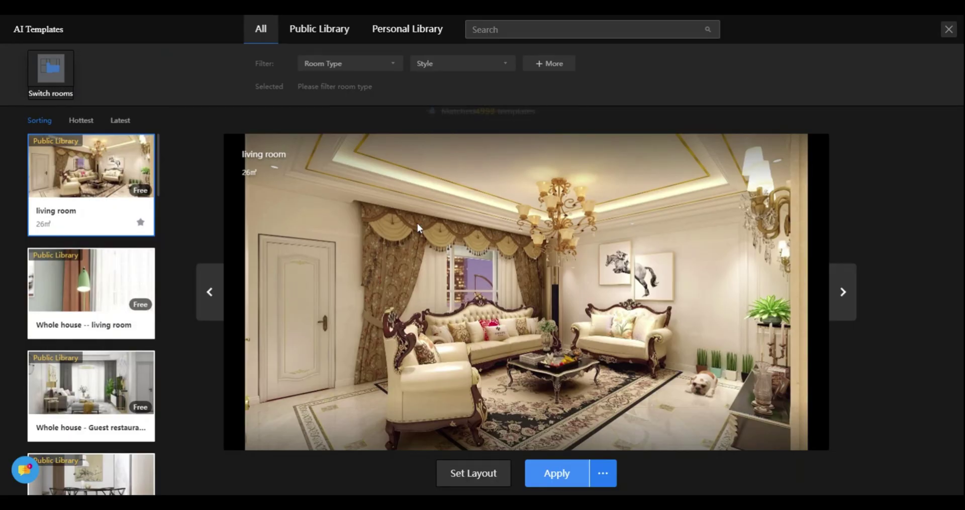
{"action": "left_click", "coordinate": [67, 74]}
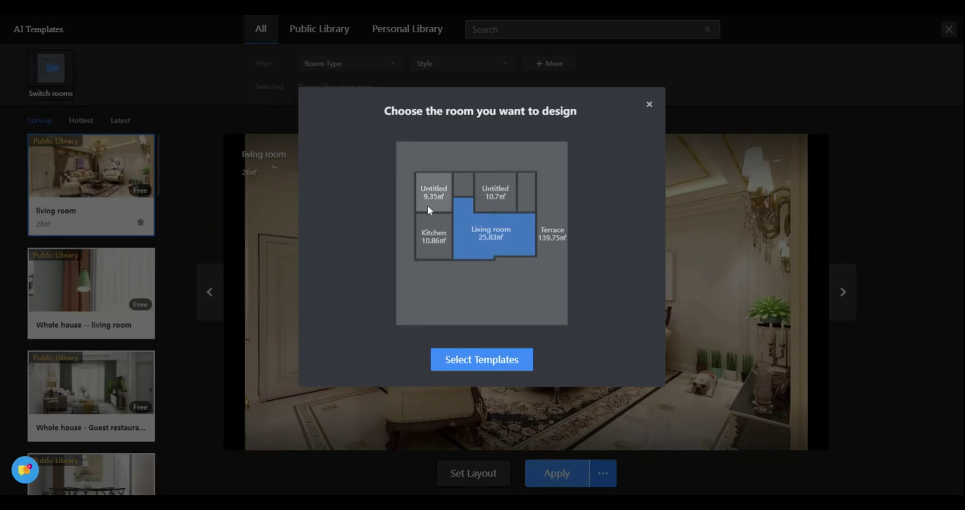
{"action": "left_click", "coordinate": [498, 364]}
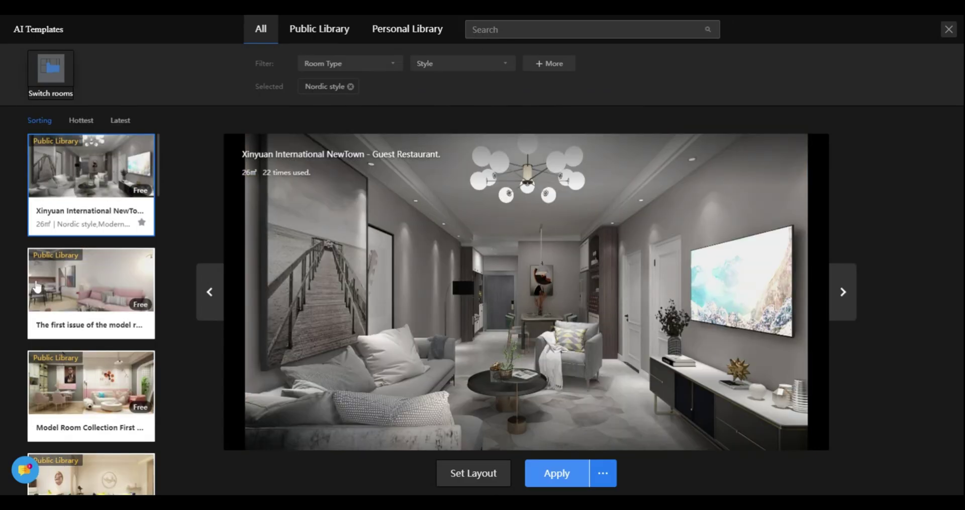
Browse the Nordic style templates and look through the preview images of several model rooms.
{"action": "left_click", "coordinate": [73, 320]}
{"action": "left_click", "coordinate": [842, 291]}
{"action": "left_click", "coordinate": [843, 292]}
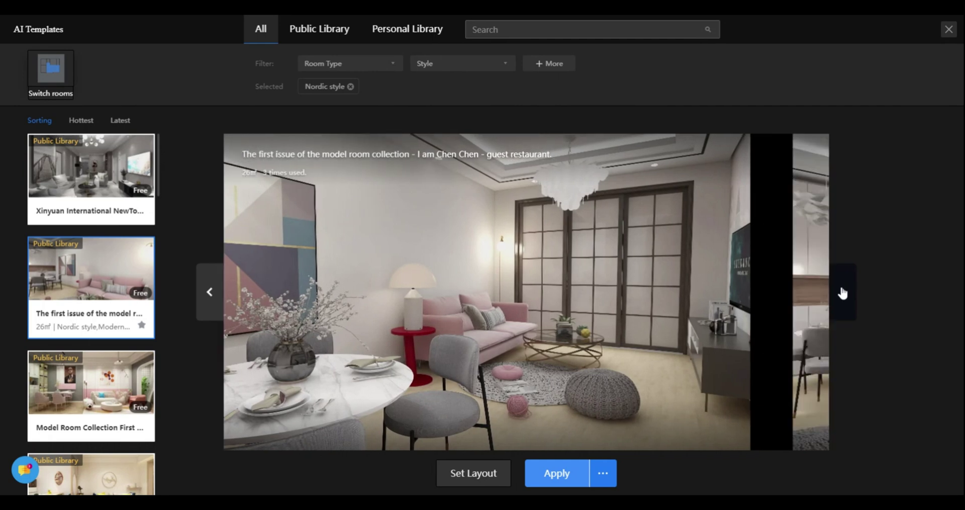
{"action": "left_click_drag", "start_coordinate": [157, 189], "coordinate": [160, 219]}
{"action": "left_click", "coordinate": [91, 330]}
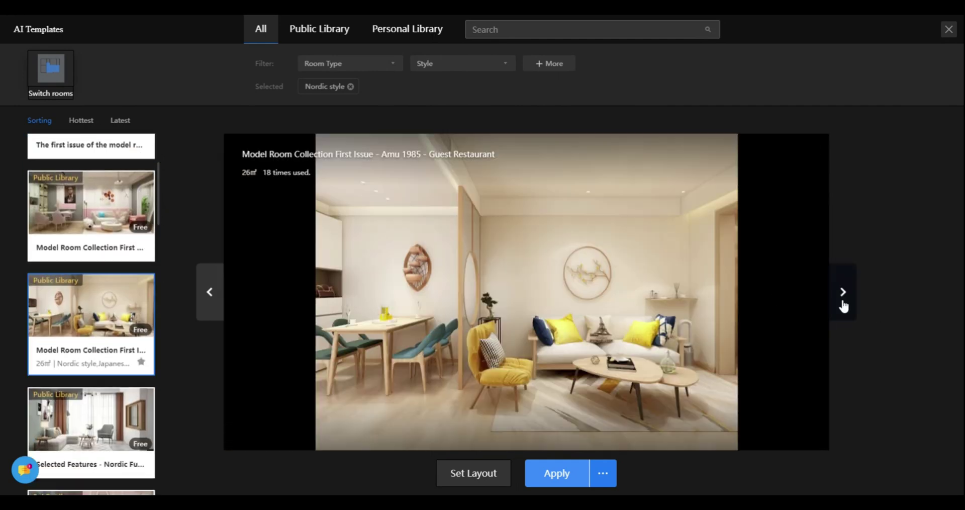
{"action": "left_click", "coordinate": [843, 297]}
{"action": "left_click", "coordinate": [844, 296]}
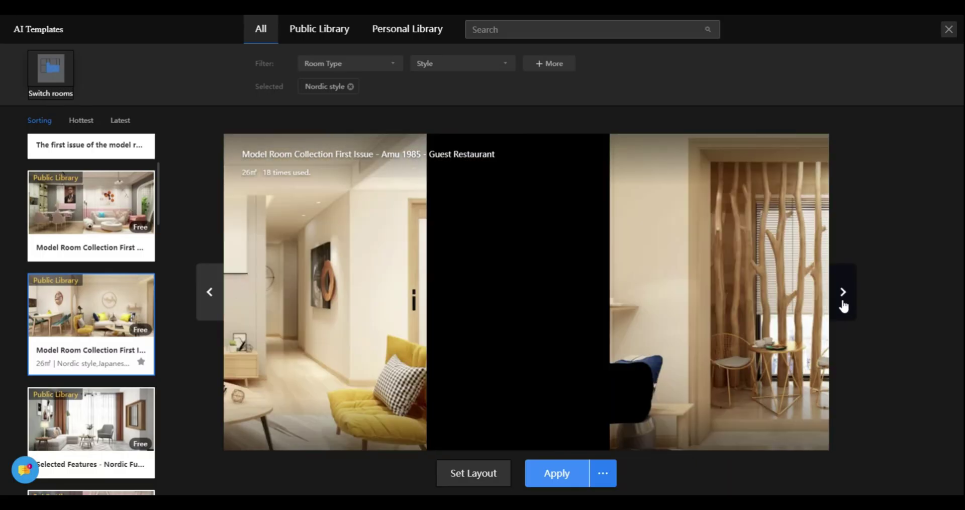
{"action": "left_click", "coordinate": [843, 297]}
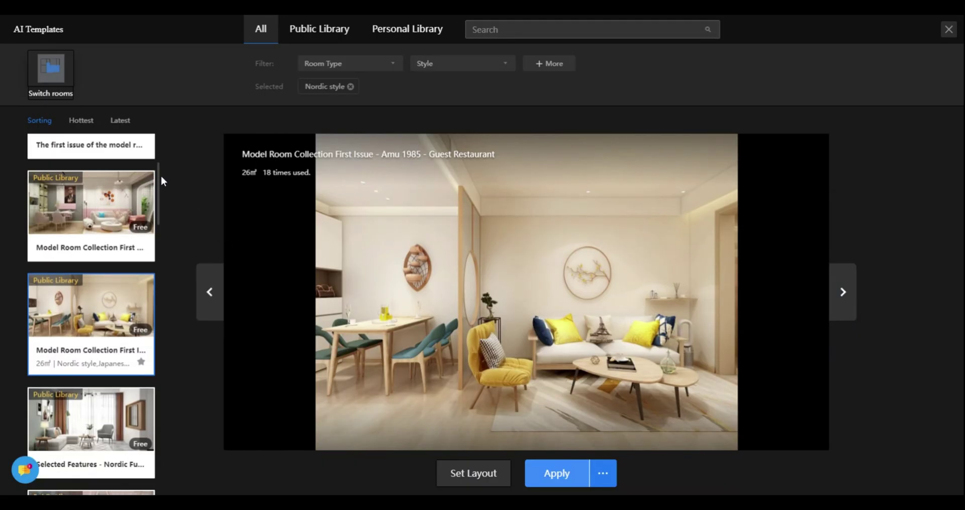
{"action": "scroll", "coordinate": [160, 186], "scroll_direction": "down", "scroll_amount": 3}
{"action": "scroll", "coordinate": [161, 196], "scroll_direction": "down", "scroll_amount": 2}
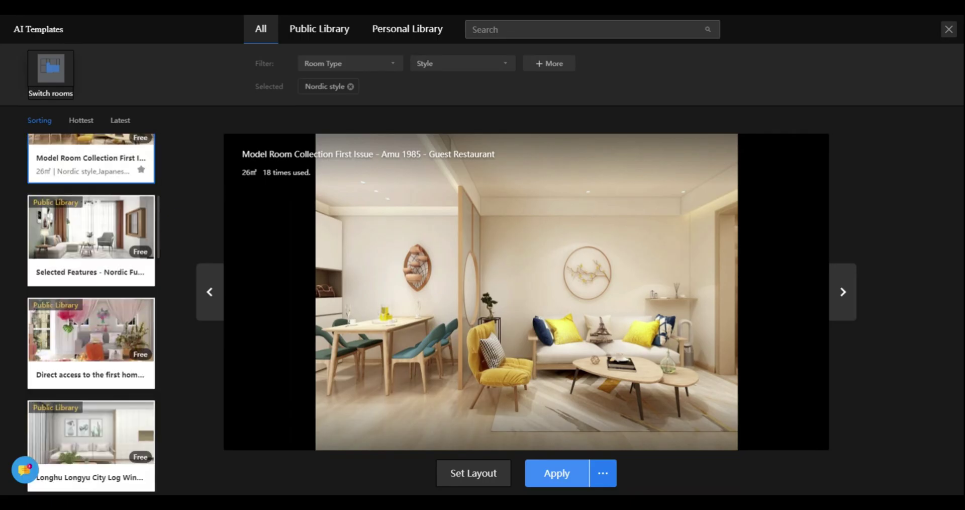
{"action": "scroll", "coordinate": [160, 214], "scroll_direction": "up", "scroll_amount": 3}
Check the templates in the Public Library and the Personal Library, and return to all templates.
{"action": "left_click", "coordinate": [319, 29]}
{"action": "left_click", "coordinate": [411, 28]}
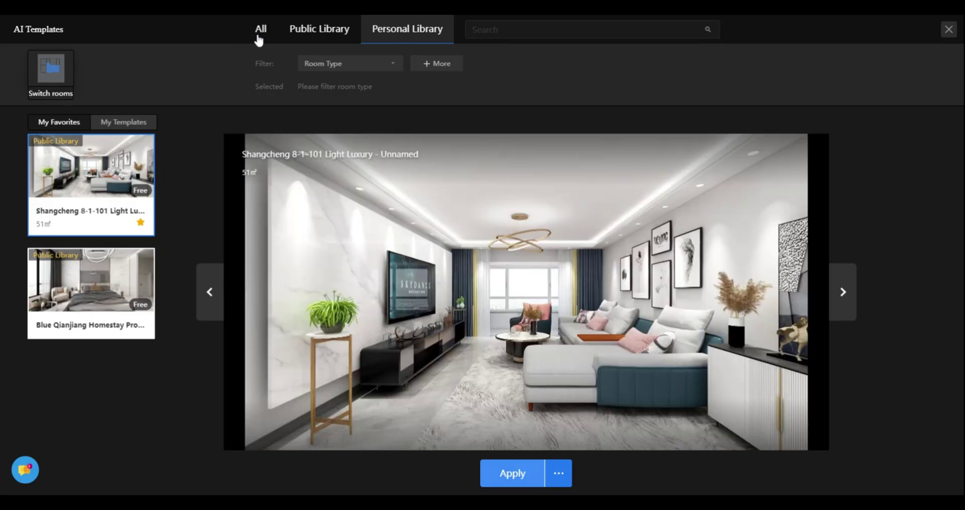
{"action": "left_click", "coordinate": [258, 39]}
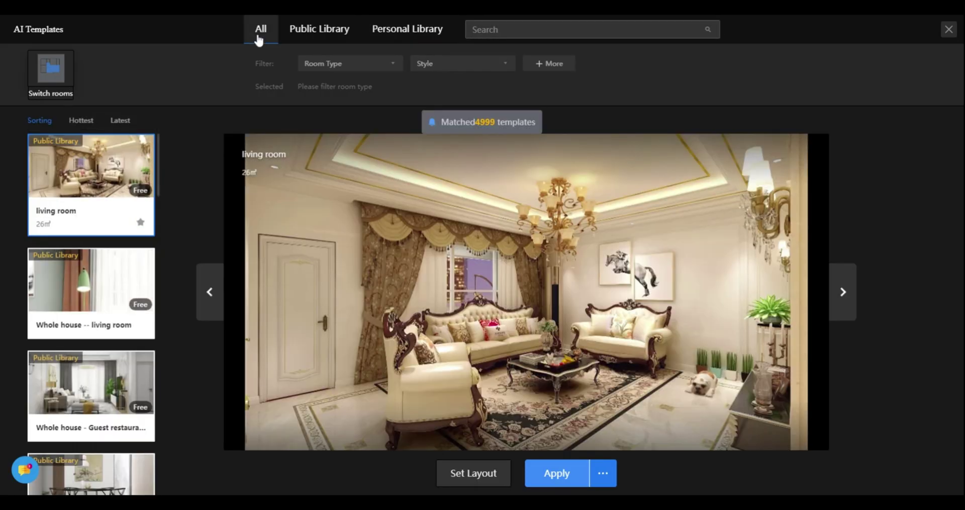
Filter the templates by room type Living Room and Nordic style.
{"action": "left_click", "coordinate": [352, 64]}
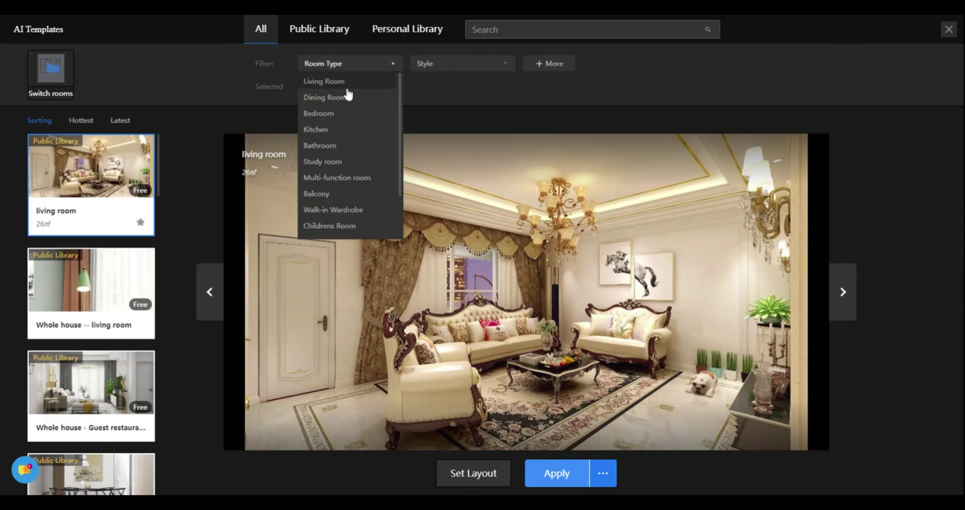
{"action": "mouse_move", "coordinate": [551, 67]}
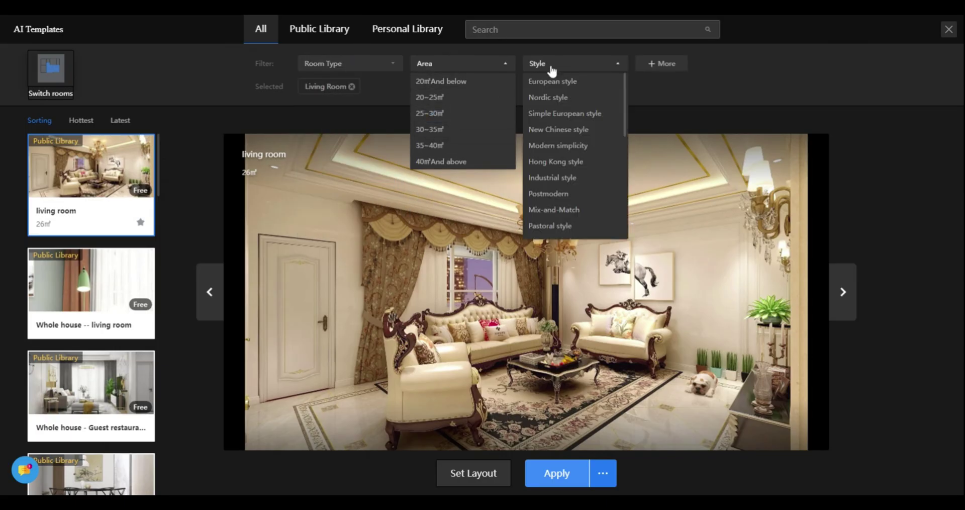
{"action": "left_click", "coordinate": [563, 98]}
{"action": "left_click", "coordinate": [672, 63]}
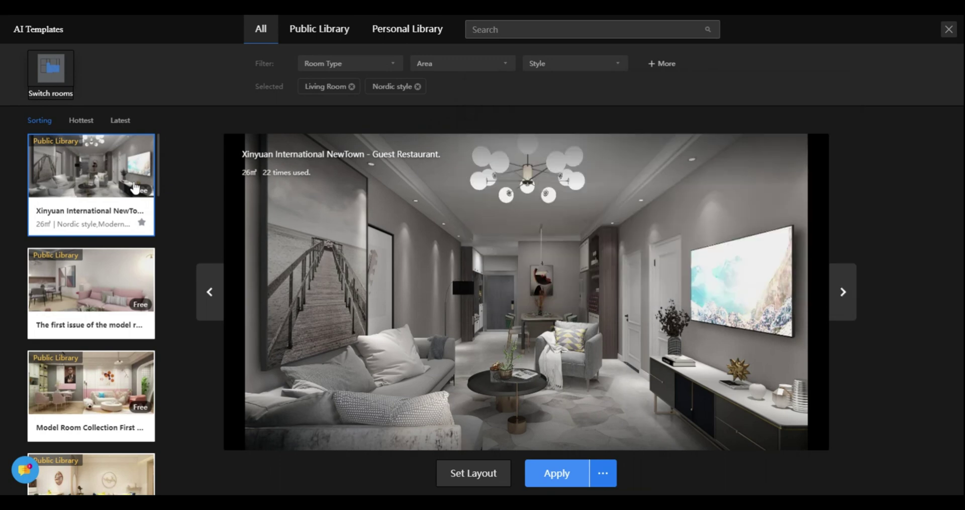
Sort the filtered templates by hottest and by latest, and preview several of the living rooms.
{"action": "left_click", "coordinate": [76, 121]}
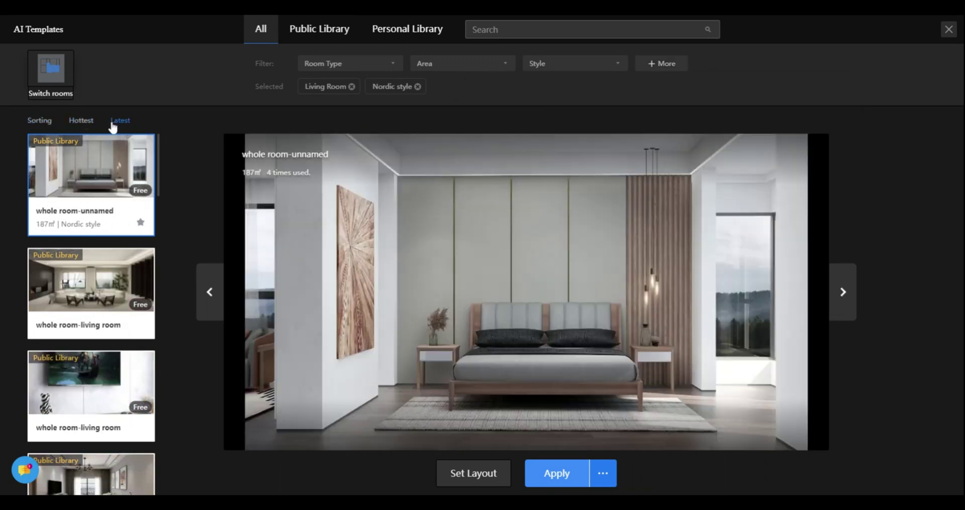
{"action": "left_click", "coordinate": [112, 123]}
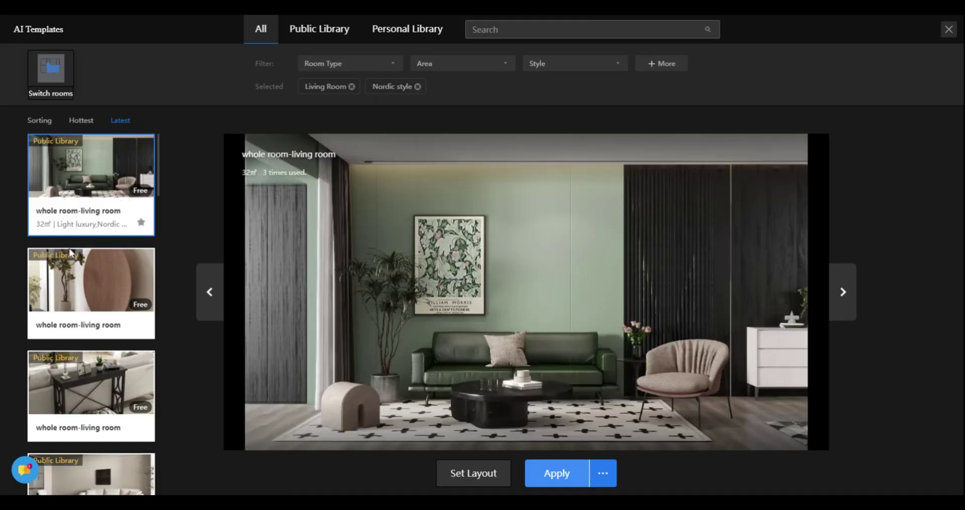
{"action": "mouse_move", "coordinate": [85, 258]}
{"action": "left_click", "coordinate": [842, 291]}
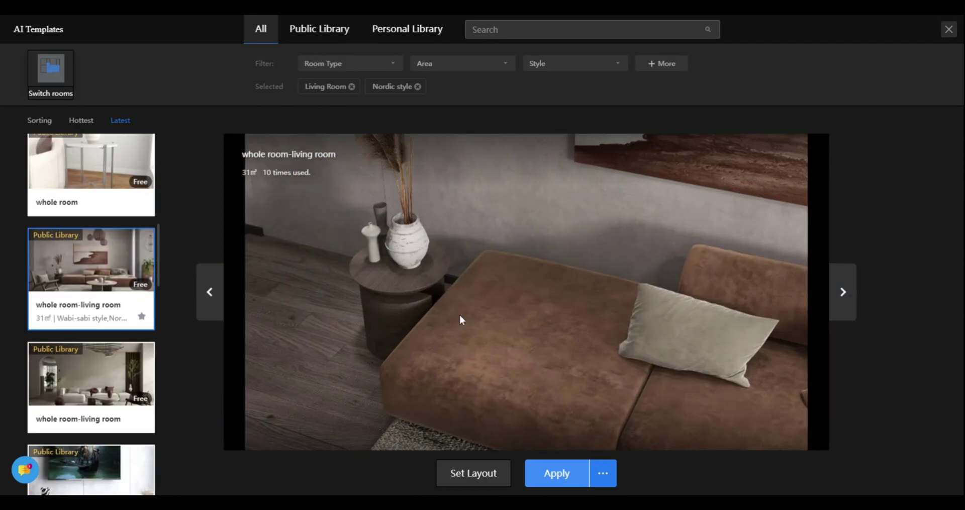
{"action": "left_click", "coordinate": [115, 389]}
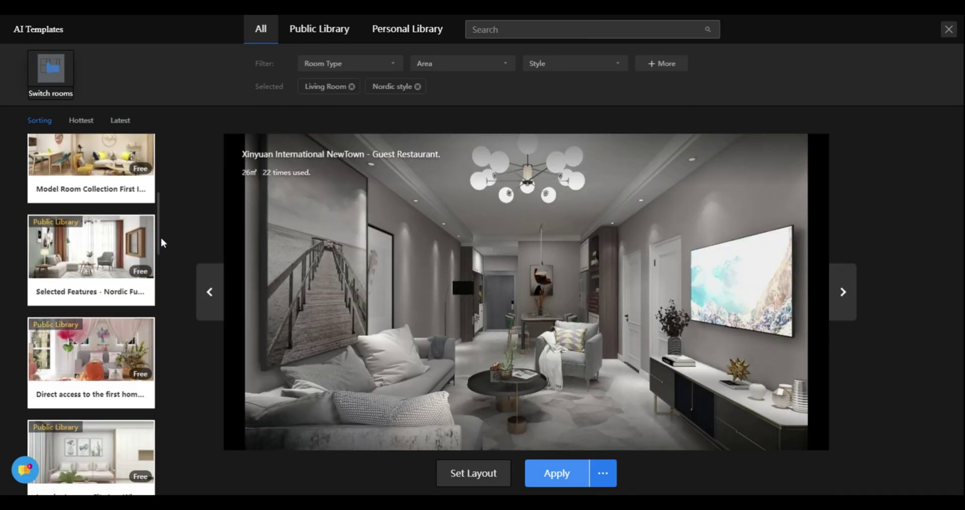
Select the Kunming - guest restaurant template from the default sorting and open its layout settings.
{"action": "scroll", "coordinate": [159, 235], "scroll_direction": "down", "scroll_amount": 5}
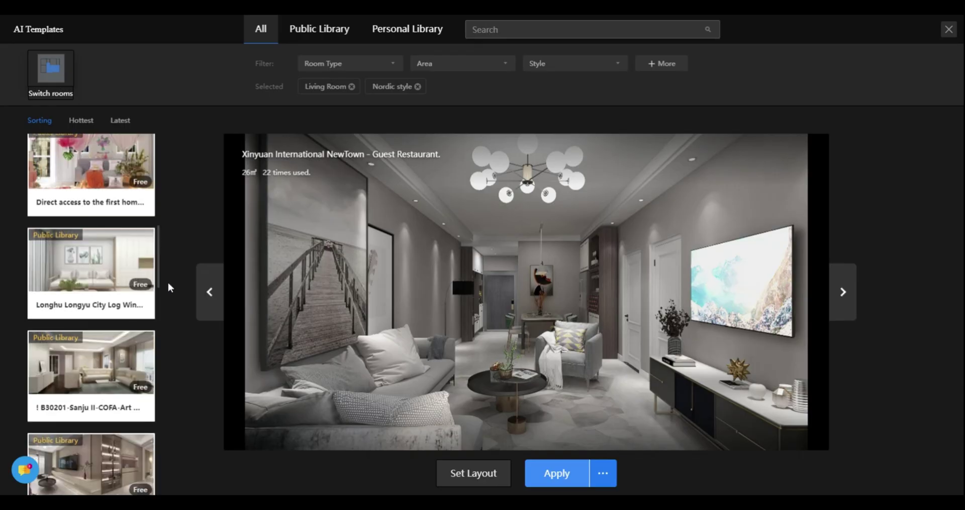
{"action": "left_click", "coordinate": [103, 271]}
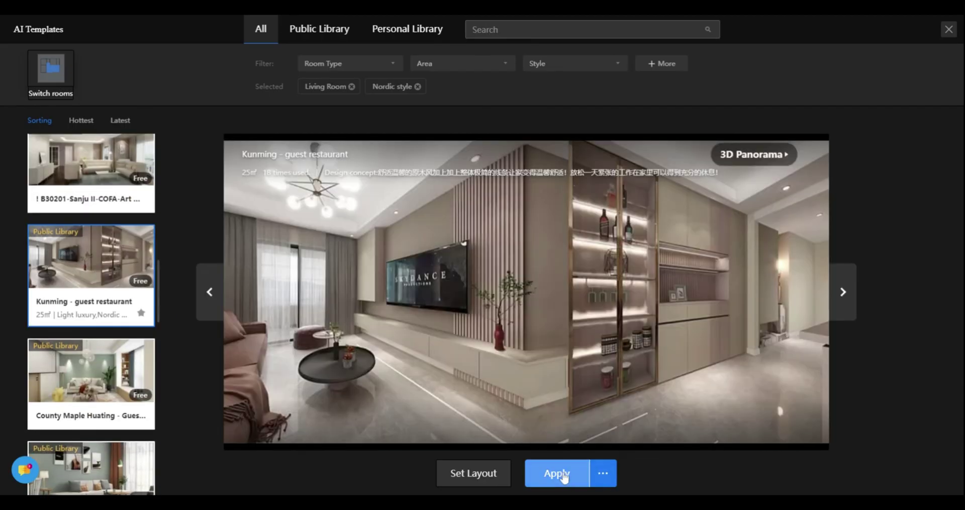
{"action": "left_click", "coordinate": [470, 473]}
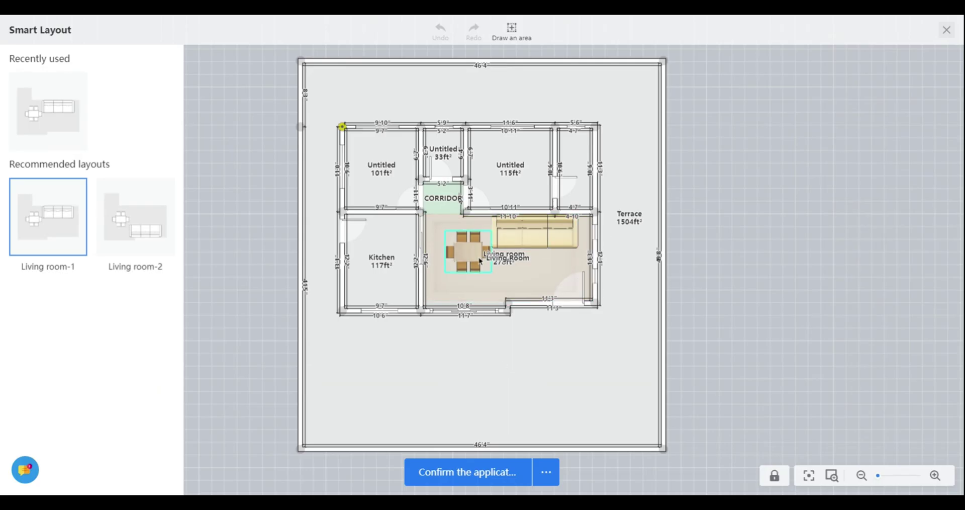
Compare the recently used and recommended furniture layouts, and select Living room-1.
{"action": "left_click", "coordinate": [137, 239]}
{"action": "left_click", "coordinate": [48, 123]}
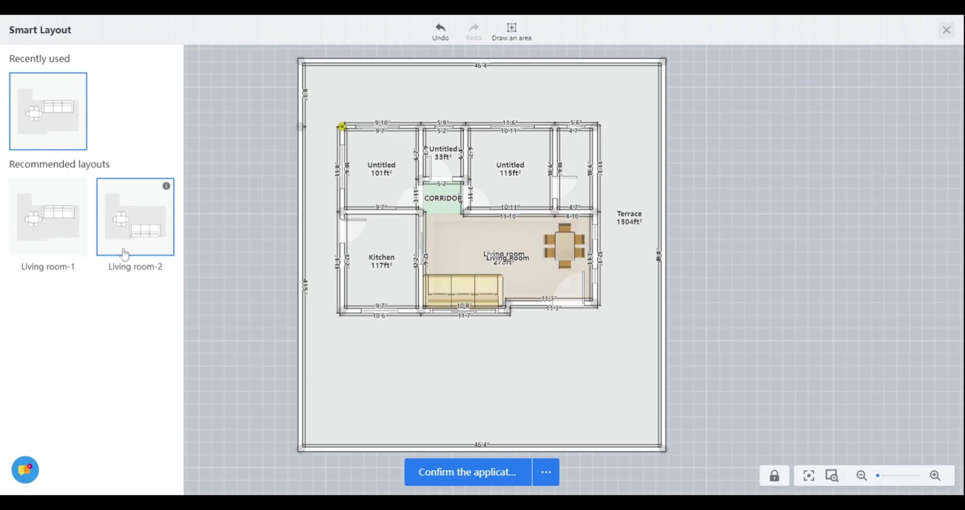
{"action": "left_click", "coordinate": [73, 242]}
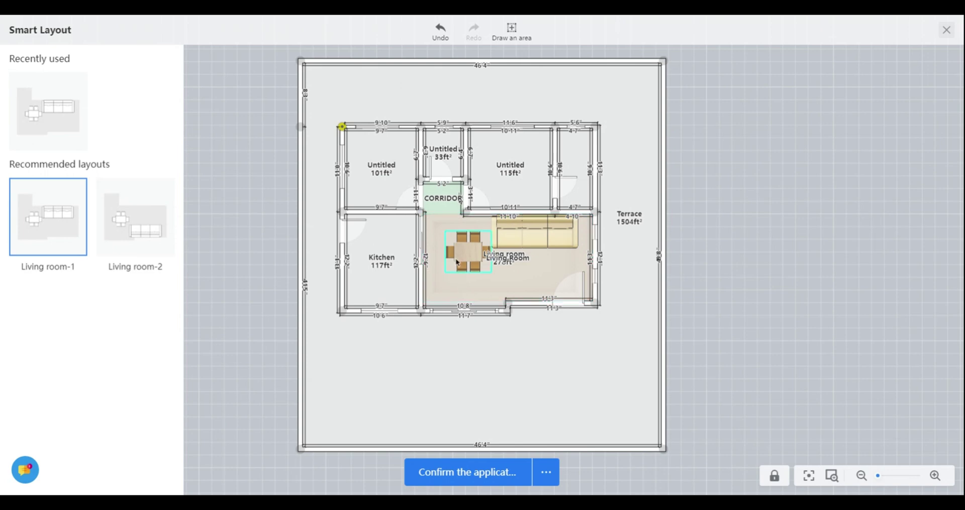
Move the dining set to the living room's right side and the sofa to its lower-left area, rotating the sofa to 180°.
{"action": "left_click_drag", "start_coordinate": [457, 262], "coordinate": [477, 274]}
{"action": "left_click", "coordinate": [529, 240]}
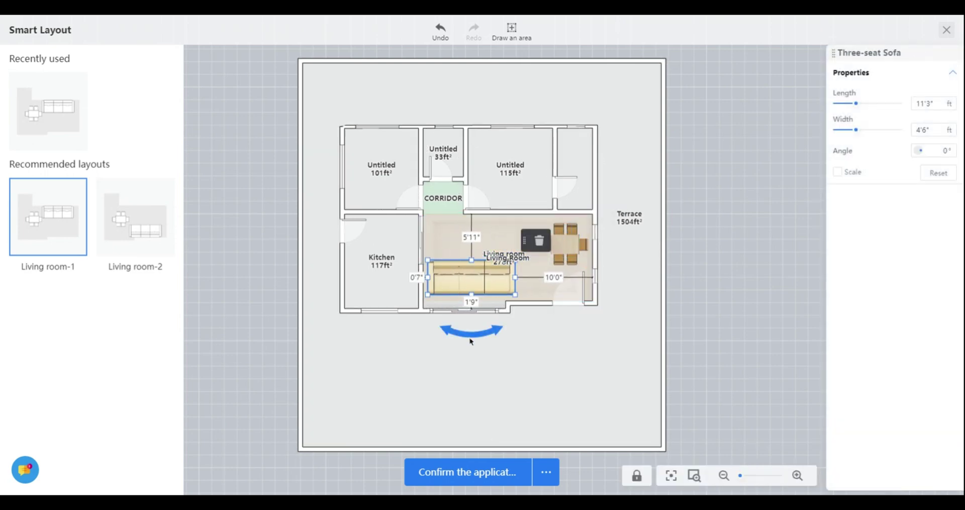
{"action": "left_click_drag", "start_coordinate": [499, 319], "coordinate": [495, 226]}
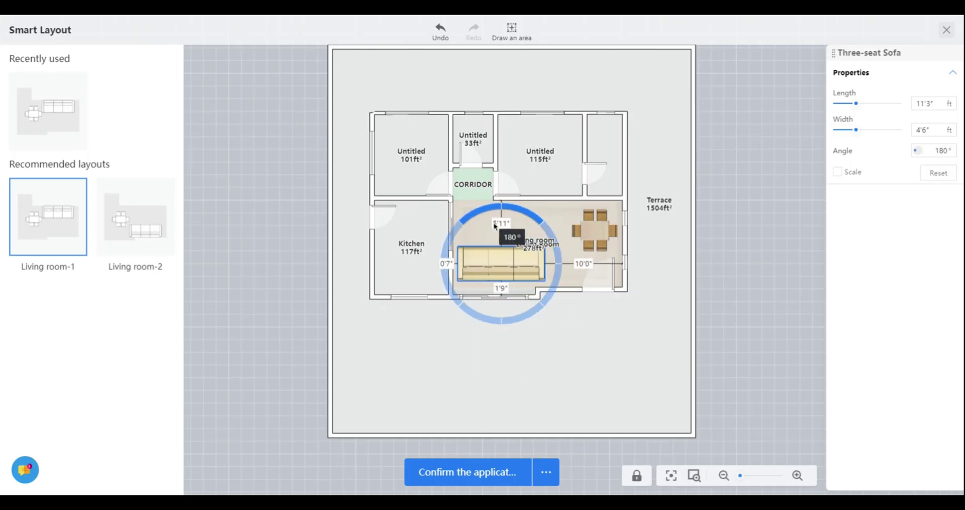
Set the sofa's distances to the living room's lower and left walls to 0.
{"action": "left_click", "coordinate": [501, 289]}
{"action": "type", "text": "0"}
{"action": "key", "text": "Return"}
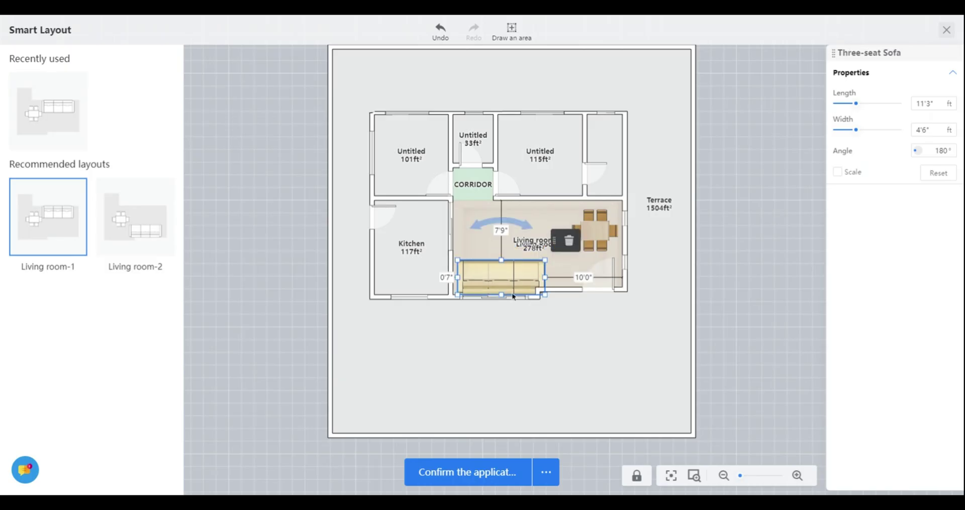
{"action": "left_click", "coordinate": [446, 276]}
{"action": "type", "text": "0"}
{"action": "key", "text": "Return"}
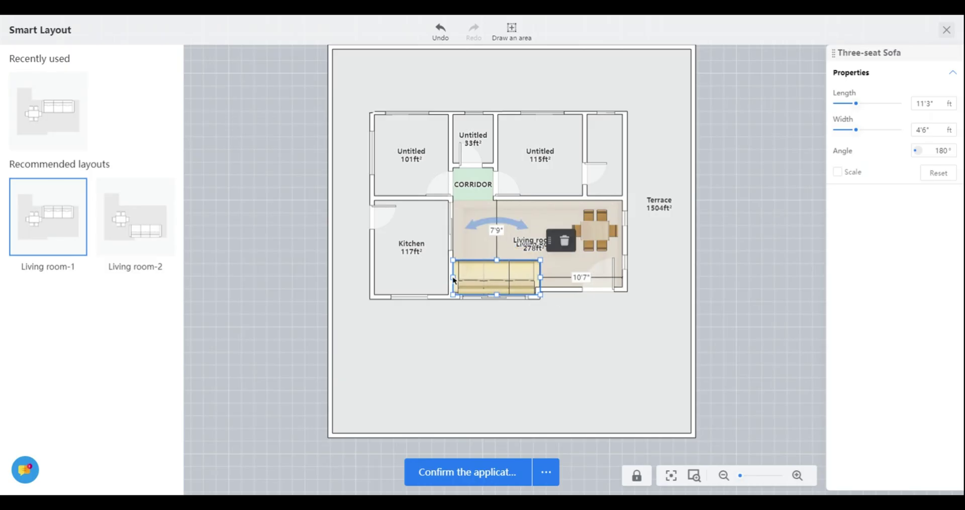
{"action": "left_click_drag", "start_coordinate": [535, 277], "coordinate": [492, 265]}
{"action": "left_click", "coordinate": [725, 353]}
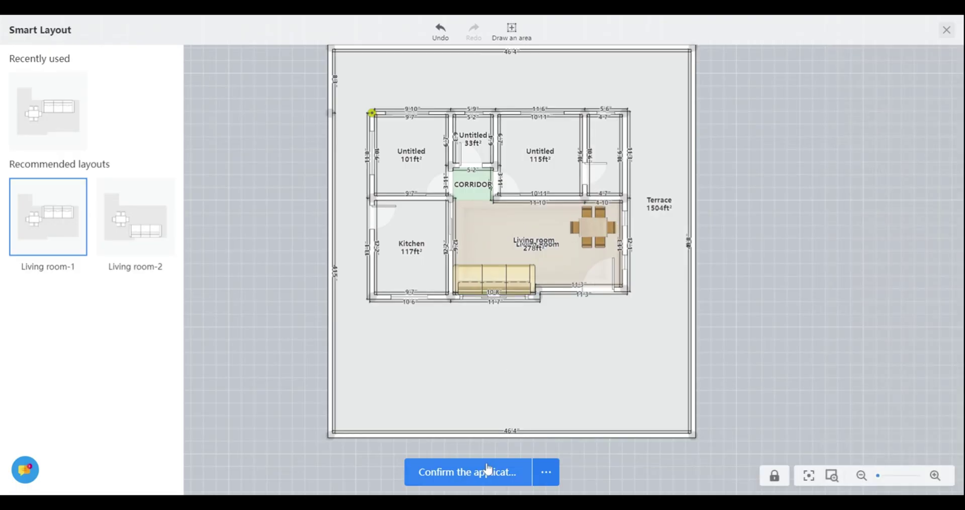
Apply the template with the adjusted layout and look around the furnished living room in 3D.
{"action": "left_click", "coordinate": [484, 472]}
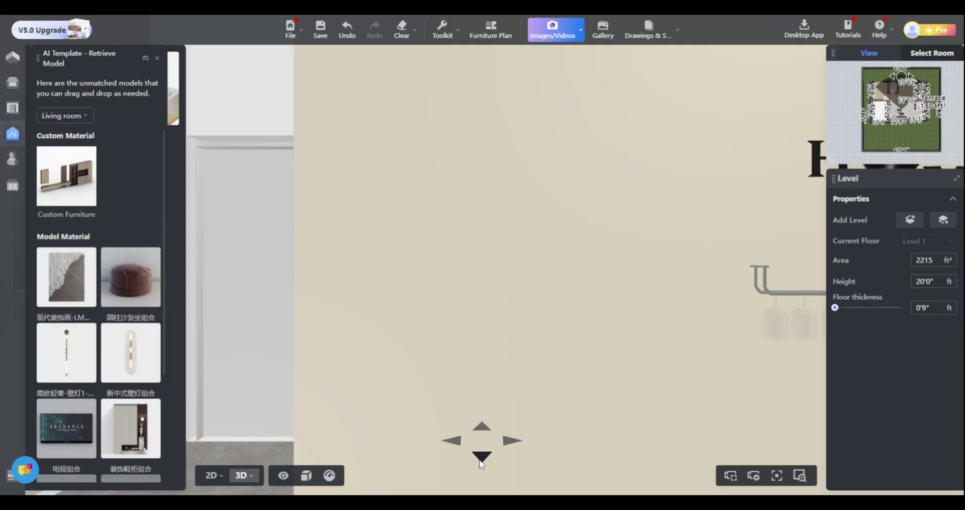
{"action": "left_click", "coordinate": [481, 455]}
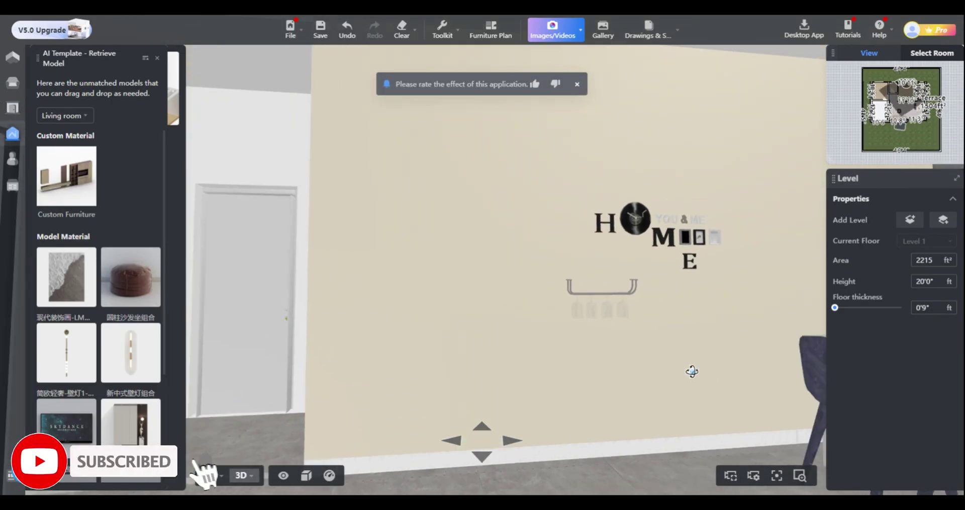
{"action": "left_click_drag", "start_coordinate": [691, 371], "coordinate": [784, 362]}
{"action": "left_click_drag", "start_coordinate": [332, 375], "coordinate": [809, 366]}
{"action": "left_click", "coordinate": [506, 441]}
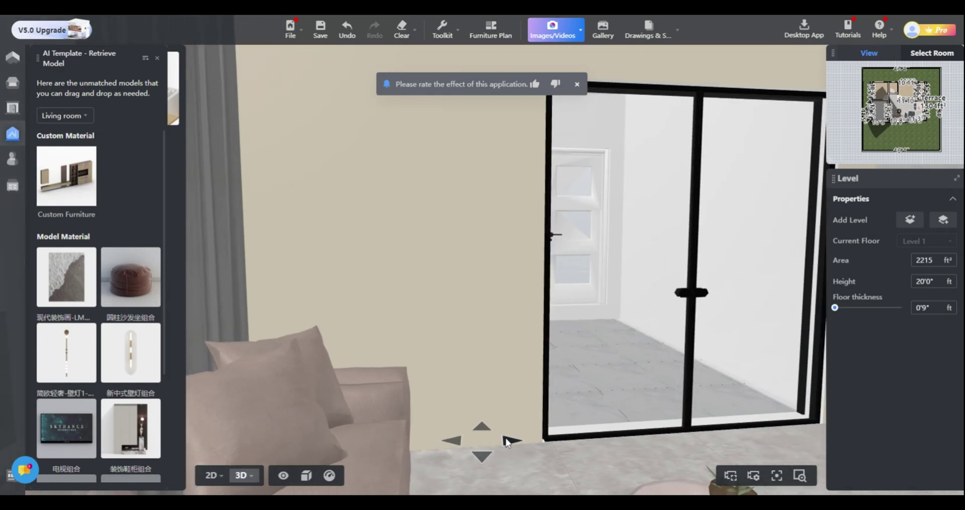
{"action": "left_click", "coordinate": [485, 456]}
{"action": "left_click", "coordinate": [513, 445]}
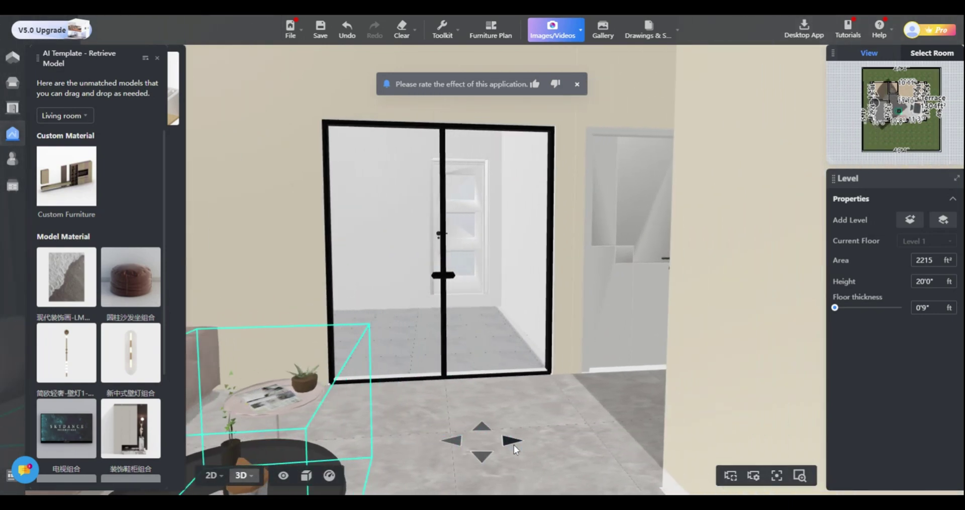
{"action": "left_click_drag", "start_coordinate": [465, 377], "coordinate": [565, 350]}
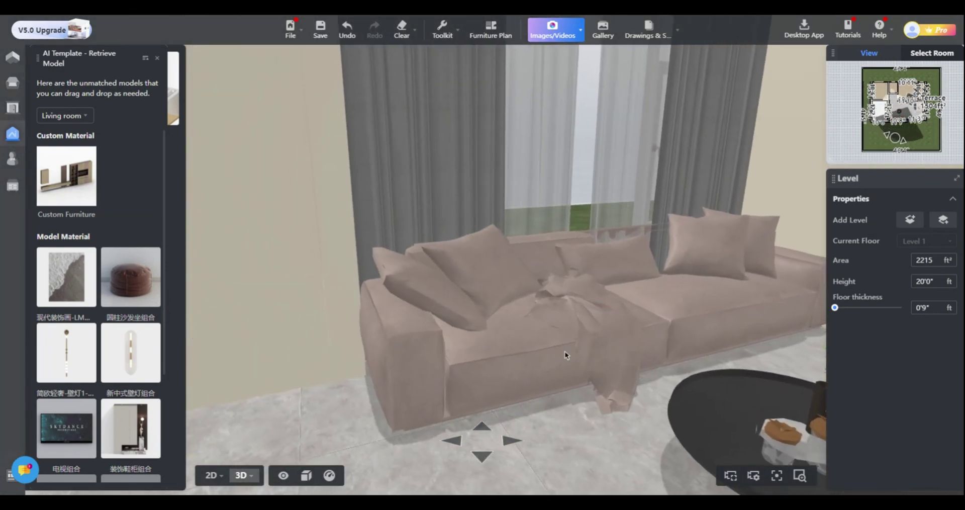
Move the sofa slightly forward from the curtained window and switch to the 2D floor plan.
{"action": "left_click", "coordinate": [565, 351]}
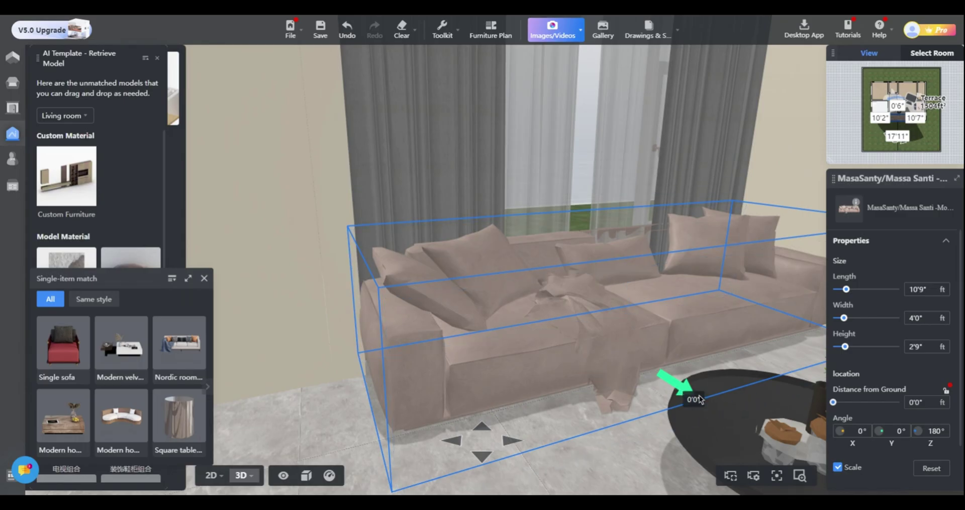
{"action": "left_click_drag", "start_coordinate": [699, 396], "coordinate": [670, 381]}
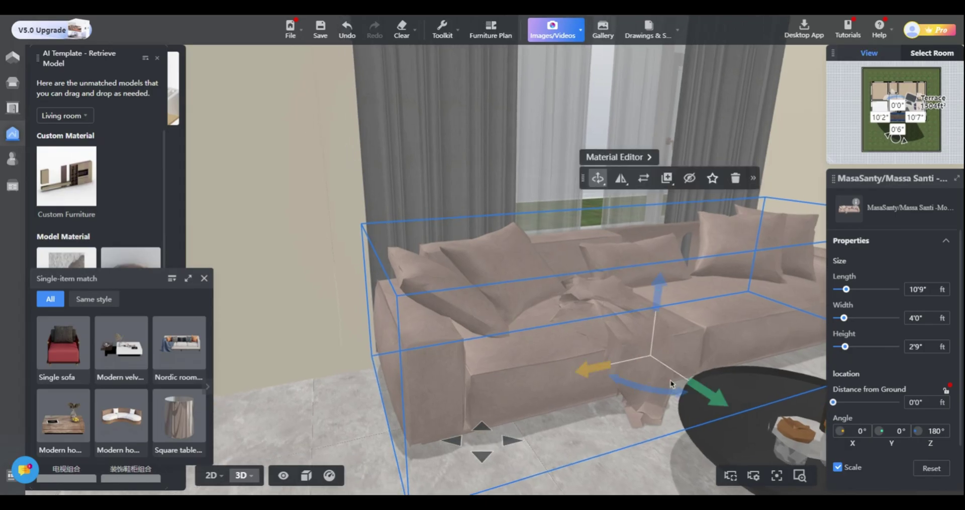
{"action": "left_click", "coordinate": [212, 476]}
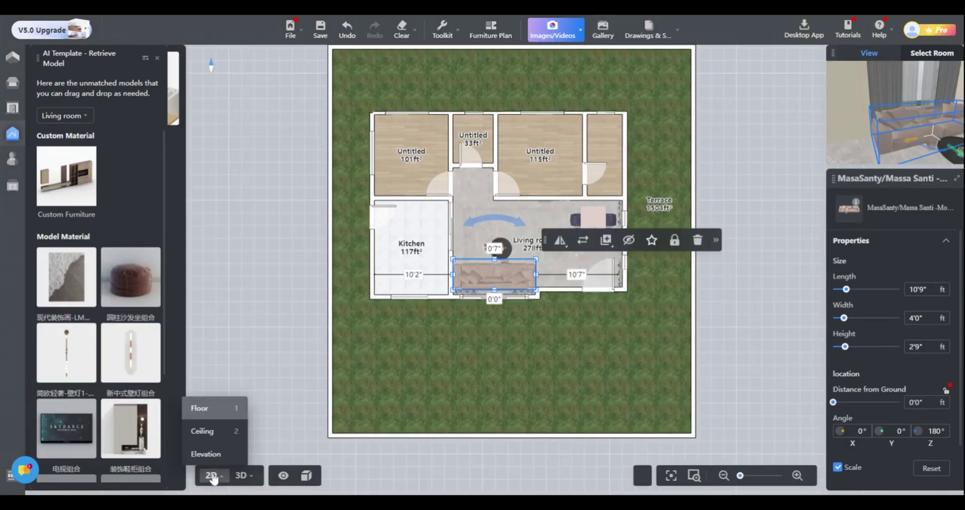
Place the unmatched Custom Furniture unit along the living room's upper wall.
{"action": "left_click", "coordinate": [797, 475]}
{"action": "left_click", "coordinate": [797, 475]}
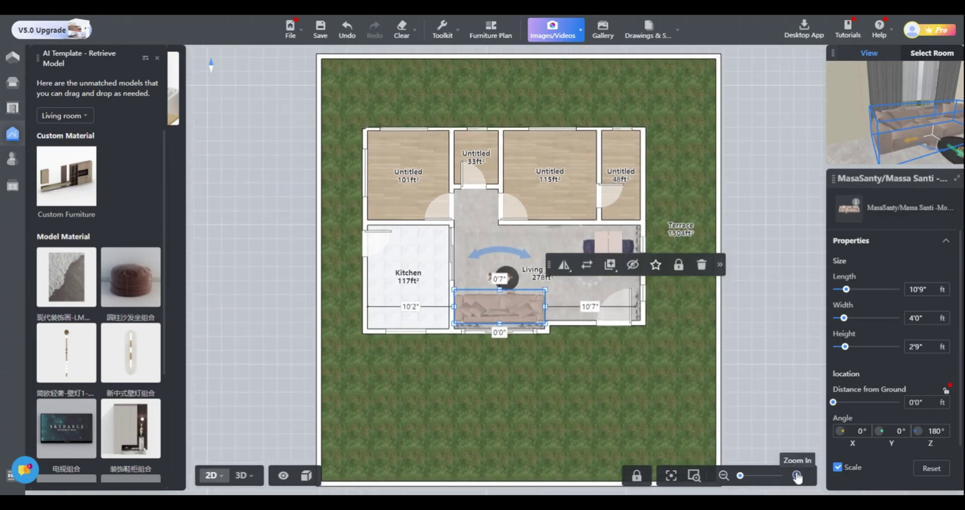
{"action": "left_click", "coordinate": [797, 475]}
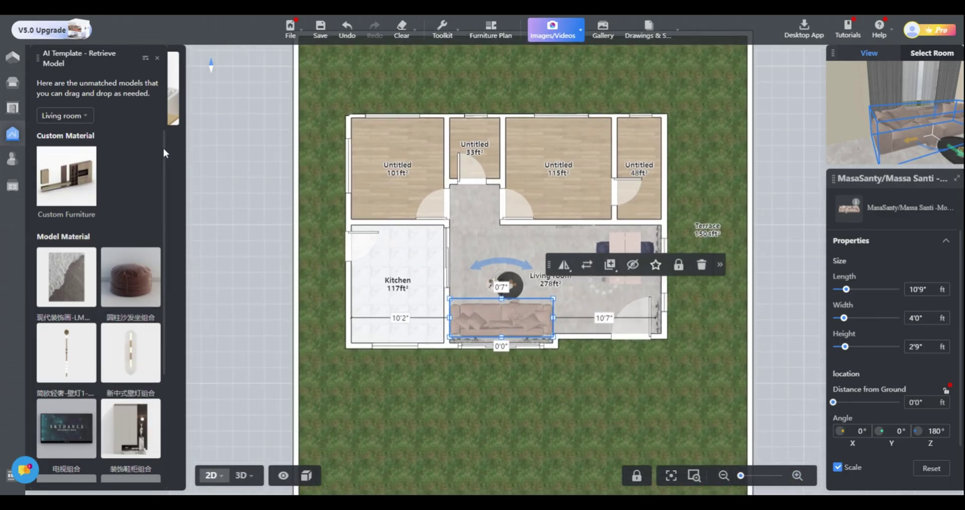
{"action": "left_click_drag", "start_coordinate": [163, 147], "coordinate": [182, 141]}
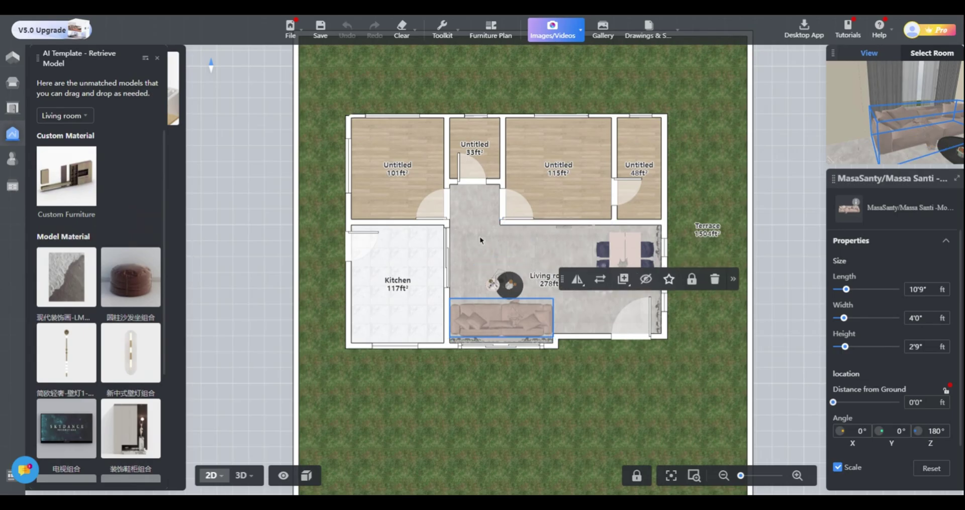
{"action": "mouse_move", "coordinate": [88, 158]}
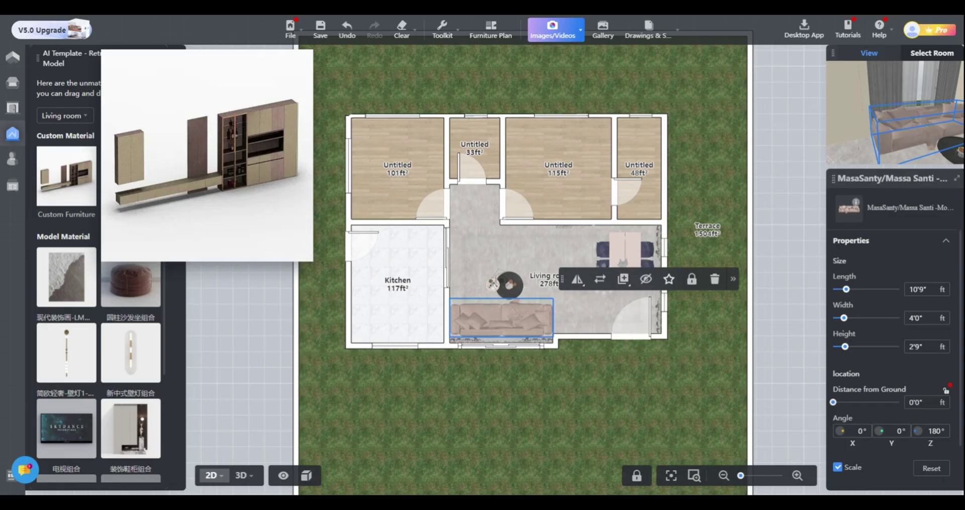
{"action": "left_click", "coordinate": [527, 260]}
{"action": "left_click", "coordinate": [535, 232]}
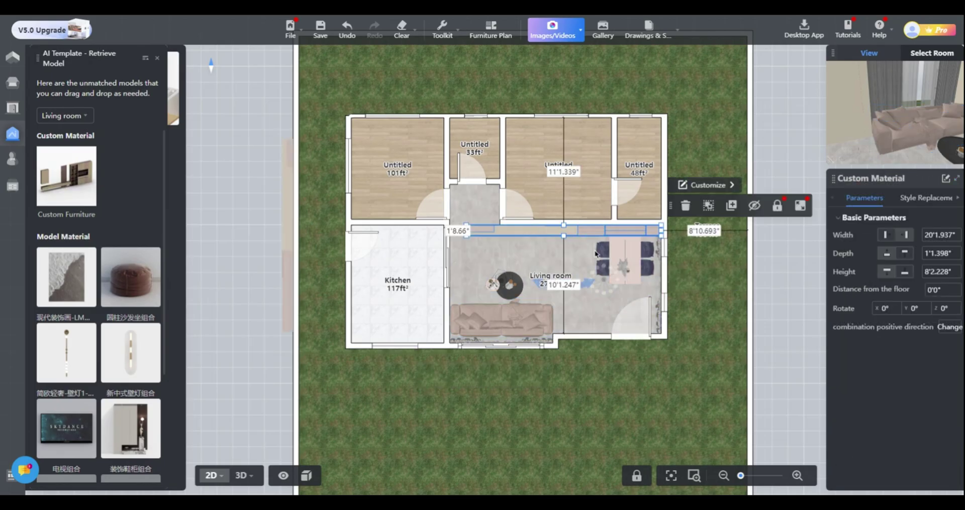
Inspect the custom furniture unit in 3D, and shorten it in plan to a width of 15'8.654" to clear the corridor opening.
{"action": "left_click", "coordinate": [241, 475]}
{"action": "left_click_drag", "start_coordinate": [628, 321], "coordinate": [191, 261]}
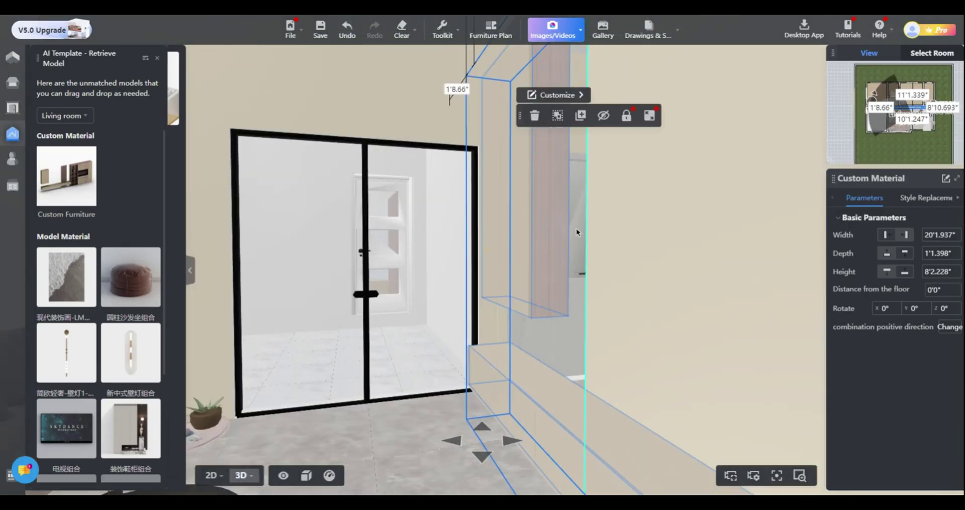
{"action": "left_click_drag", "start_coordinate": [654, 347], "coordinate": [463, 388]}
{"action": "left_click", "coordinate": [482, 457]}
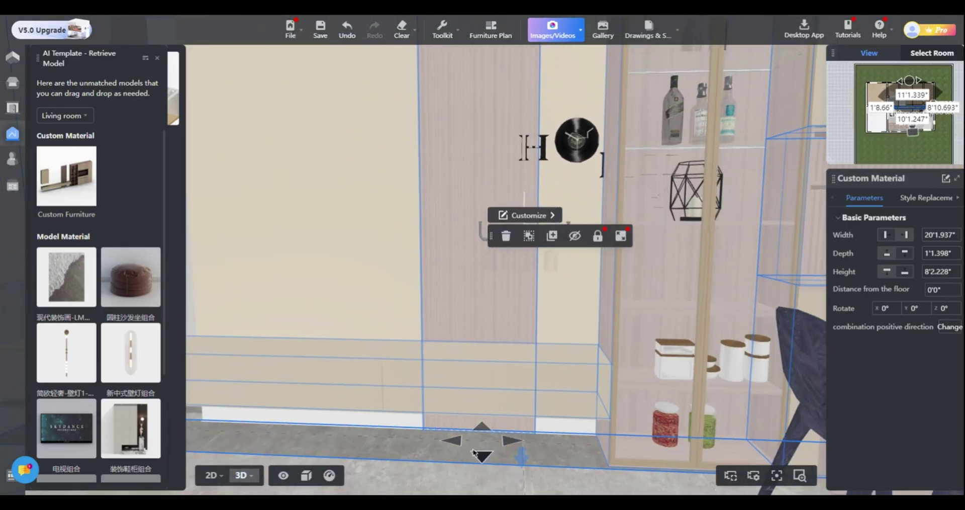
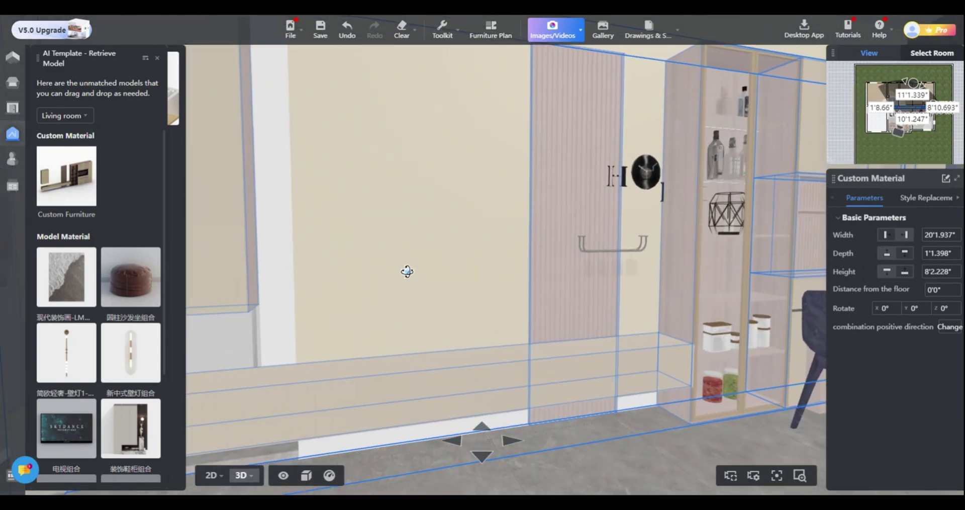
{"action": "left_click", "coordinate": [212, 475]}
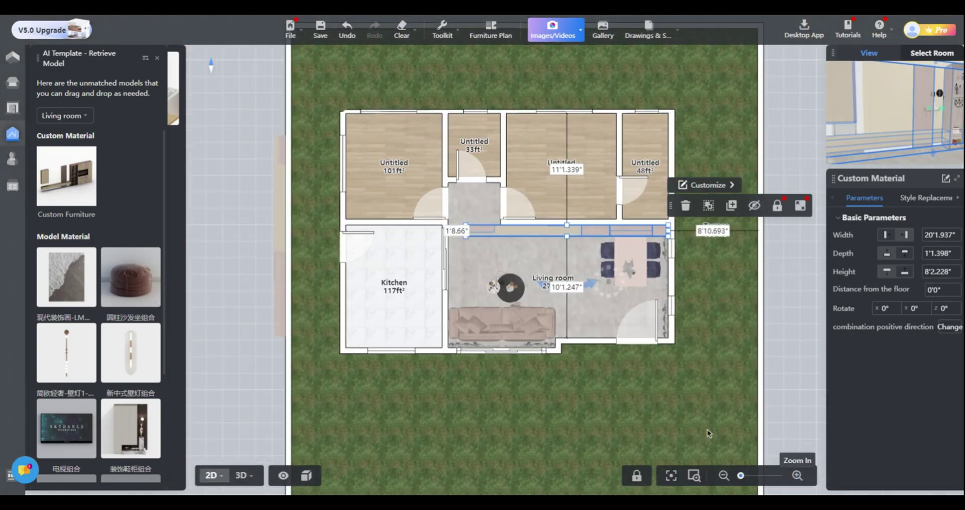
{"action": "left_click", "coordinate": [797, 475]}
{"action": "left_click", "coordinate": [797, 475]}
{"action": "left_click_drag", "start_coordinate": [476, 260], "coordinate": [487, 330]}
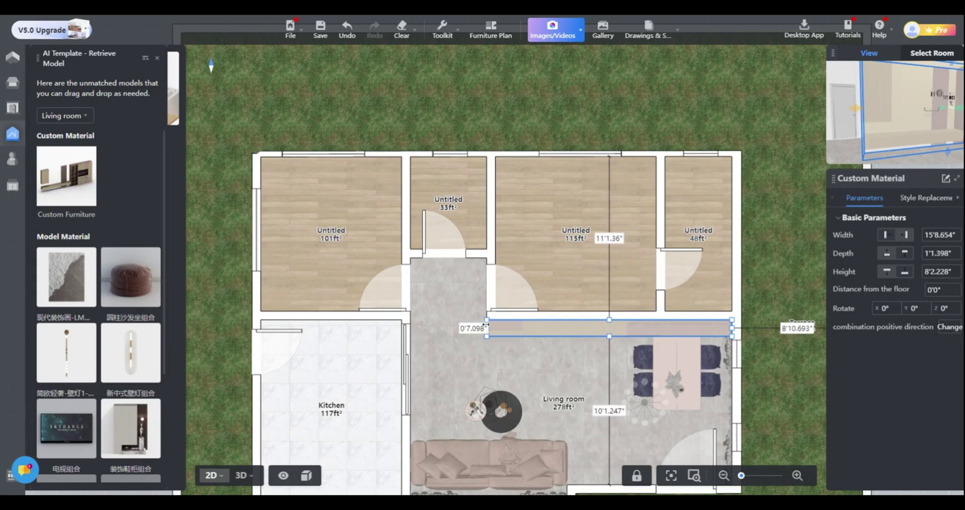
Rotate the dining set to -90° and shift it down, away from the custom furniture unit.
{"action": "left_click", "coordinate": [688, 387]}
{"action": "left_click", "coordinate": [691, 387]}
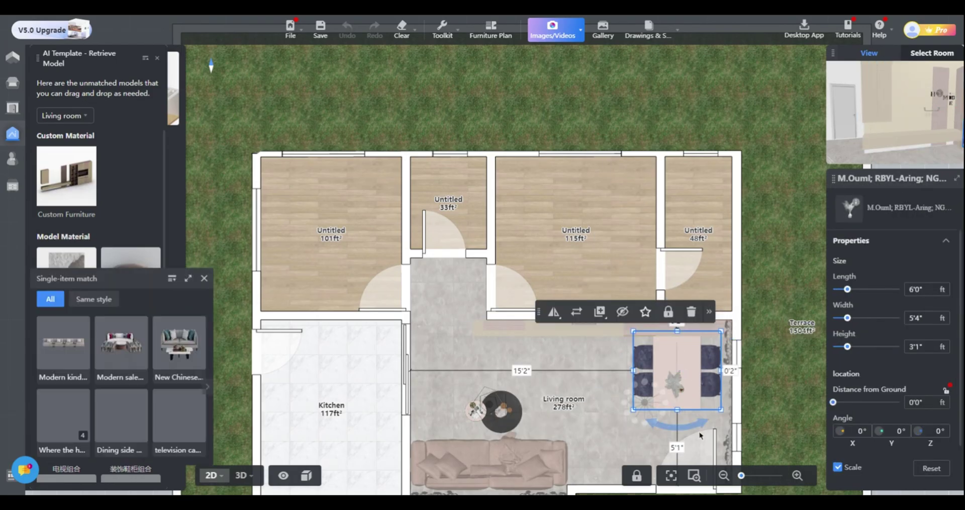
{"action": "left_click_drag", "start_coordinate": [683, 430], "coordinate": [611, 373]}
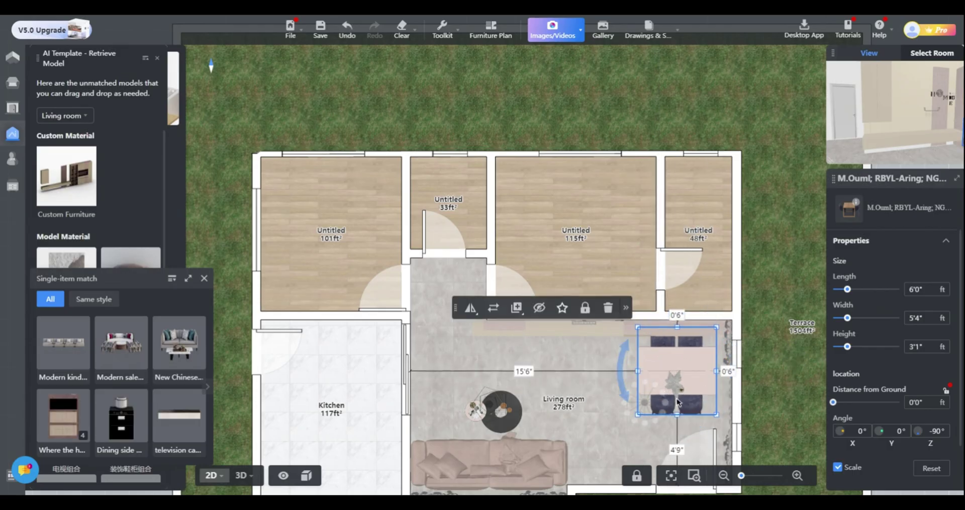
{"action": "key", "text": "Down"}
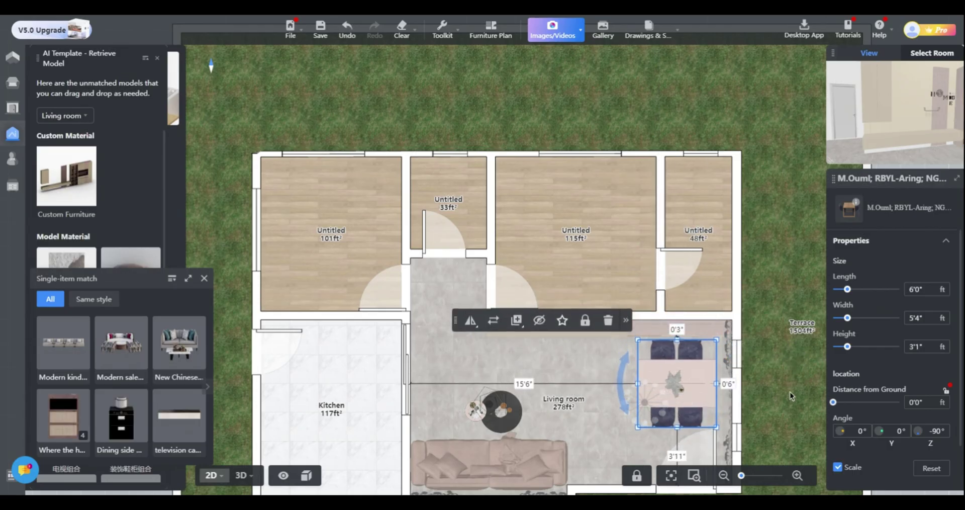
Flip the living room's single entrance door so that it swings outward onto the terrace.
{"action": "left_click_drag", "start_coordinate": [790, 392], "coordinate": [783, 266]}
{"action": "left_click_drag", "start_coordinate": [691, 351], "coordinate": [699, 350]}
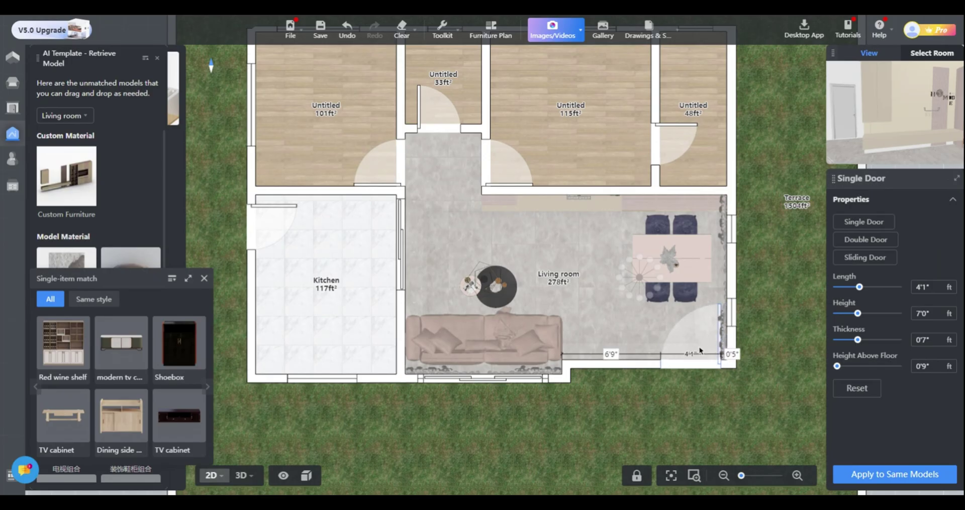
{"action": "left_click", "coordinate": [684, 365]}
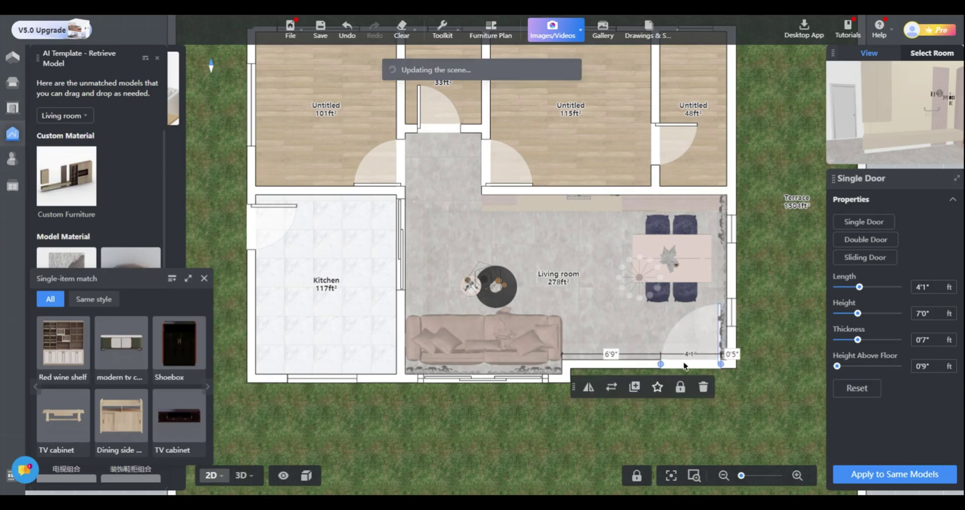
{"action": "left_click", "coordinate": [588, 391]}
{"action": "left_click", "coordinate": [616, 402]}
Move the dining set about 1'2" off the custom furniture unit, lower it back to the floor, and center the flower vase on the table.
{"action": "left_click", "coordinate": [670, 267]}
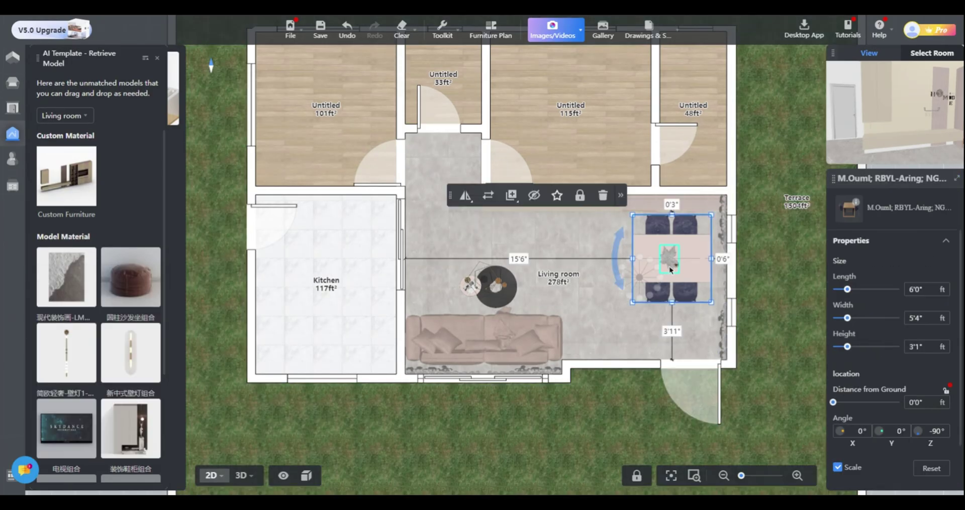
{"action": "left_click", "coordinate": [670, 270]}
{"action": "left_click_drag", "start_coordinate": [693, 270], "coordinate": [692, 285]}
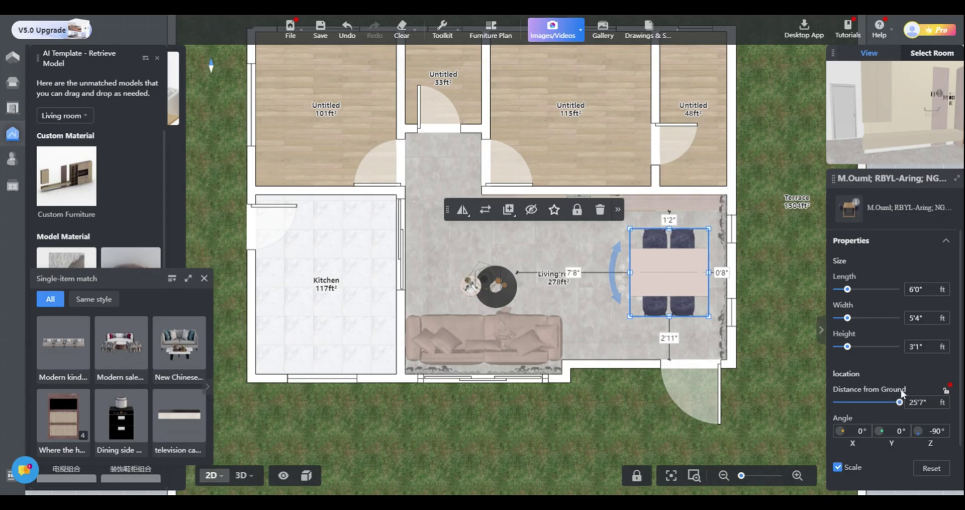
{"action": "left_click_drag", "start_coordinate": [899, 402], "coordinate": [822, 411]}
{"action": "left_click", "coordinate": [665, 262]}
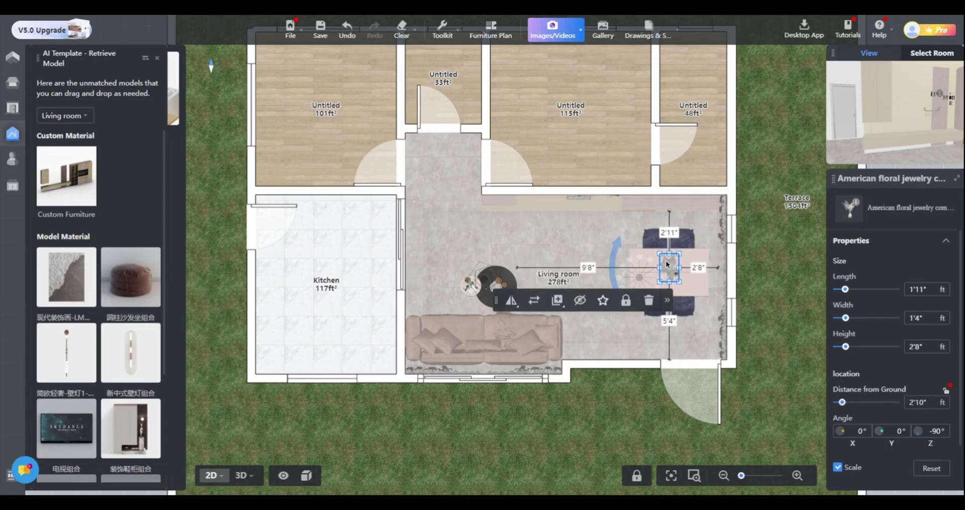
In the ceiling plan, center one chandelier over the dining table, reposition the other near the coffee table, and return to the floor plan.
{"action": "mouse_move", "coordinate": [232, 483]}
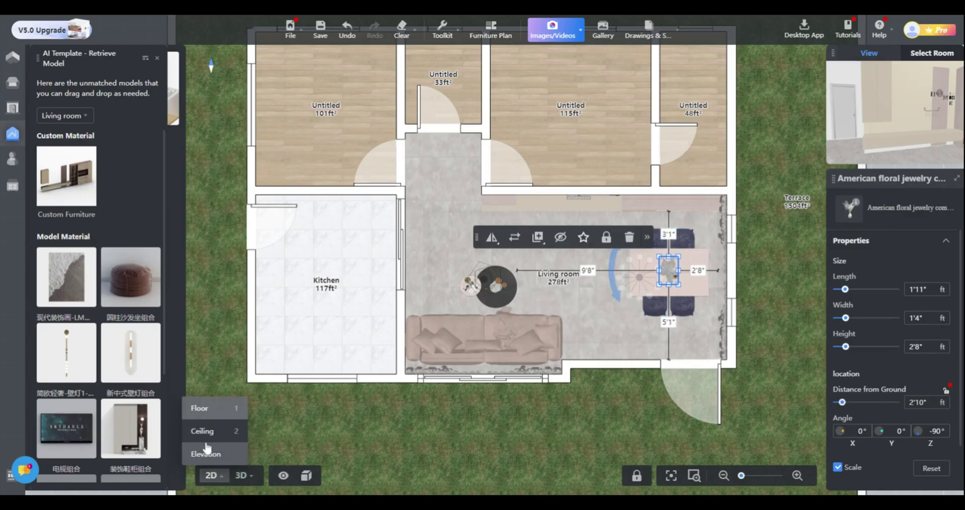
{"action": "left_click", "coordinate": [206, 433]}
{"action": "left_click_drag", "start_coordinate": [640, 282], "coordinate": [670, 275]}
{"action": "left_click", "coordinate": [486, 282]}
{"action": "left_click_drag", "start_coordinate": [487, 282], "coordinate": [485, 342]}
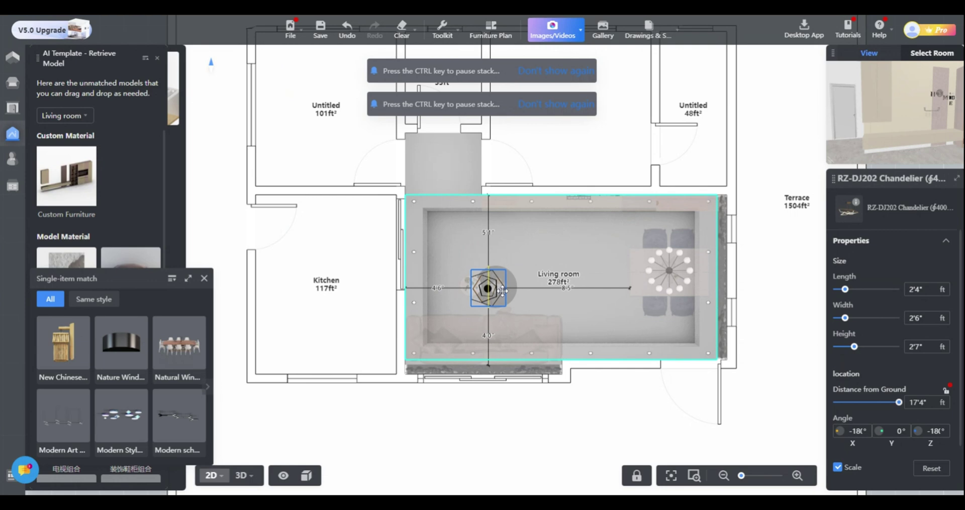
{"action": "left_click", "coordinate": [519, 441]}
{"action": "left_click", "coordinate": [213, 474]}
{"action": "left_click", "coordinate": [210, 409]}
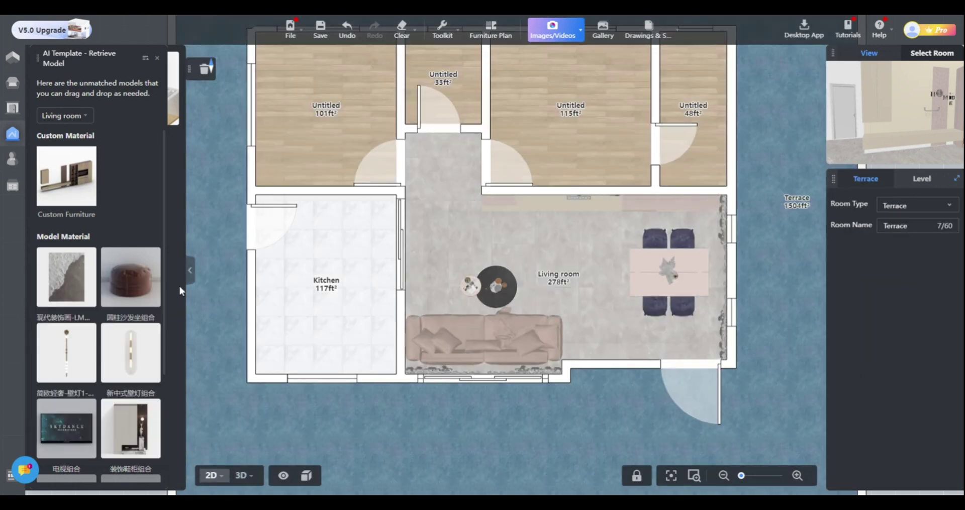
{"action": "left_click_drag", "start_coordinate": [144, 280], "coordinate": [75, 394]}
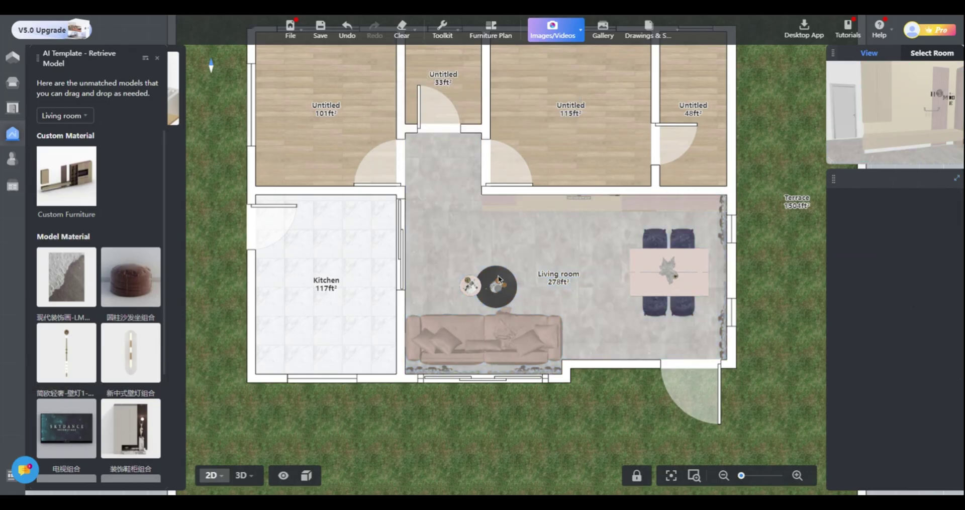
Place the unmatched TV model against the wall behind the custom furniture unit, rotated to 180° and raised 2'9" off the ground.
{"action": "left_click_drag", "start_coordinate": [59, 427], "coordinate": [528, 198]}
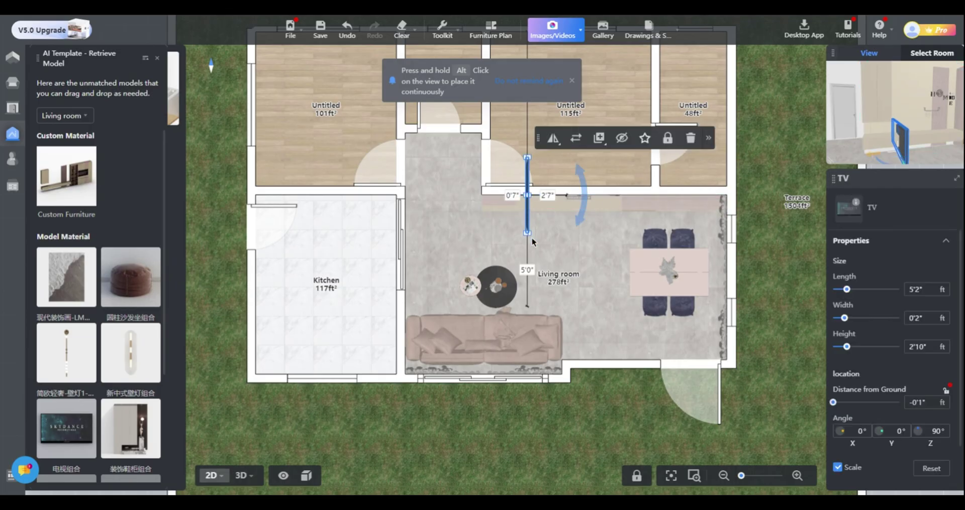
{"action": "left_click_drag", "start_coordinate": [531, 237], "coordinate": [576, 175]}
{"action": "left_click_drag", "start_coordinate": [523, 162], "coordinate": [574, 194]}
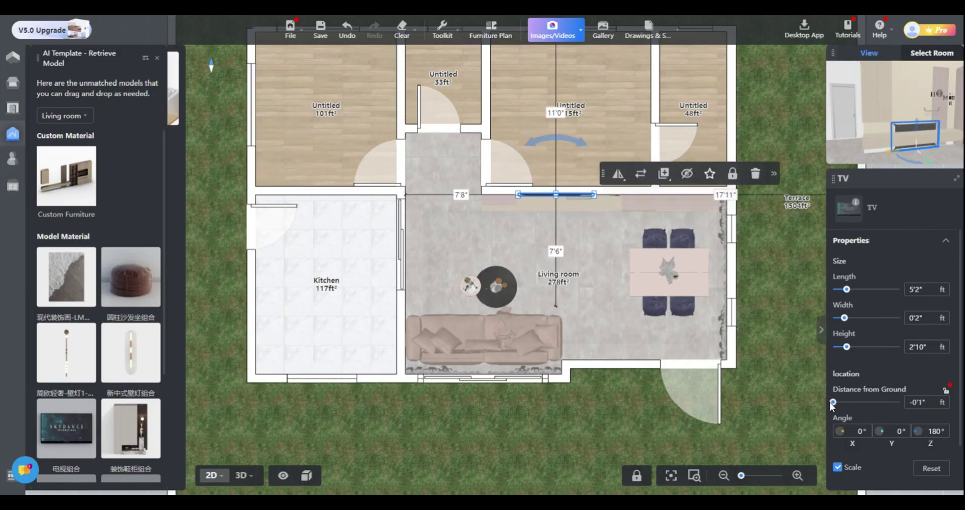
Move the wine glass holder along the custom furniture unit, out from the TV area into the shelving section beside the dining set.
{"action": "left_click", "coordinate": [585, 203]}
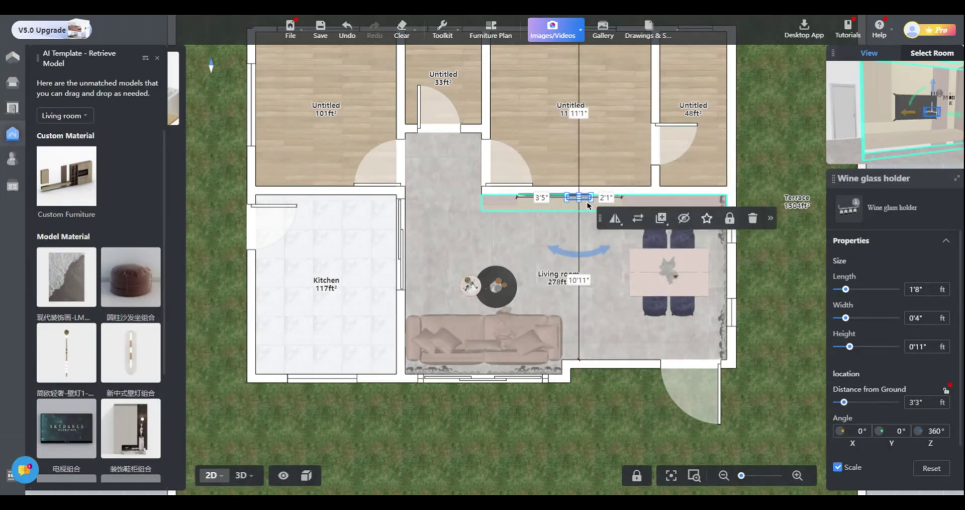
{"action": "key", "text": "Right"}
{"action": "left_click_drag", "start_coordinate": [588, 205], "coordinate": [658, 199]}
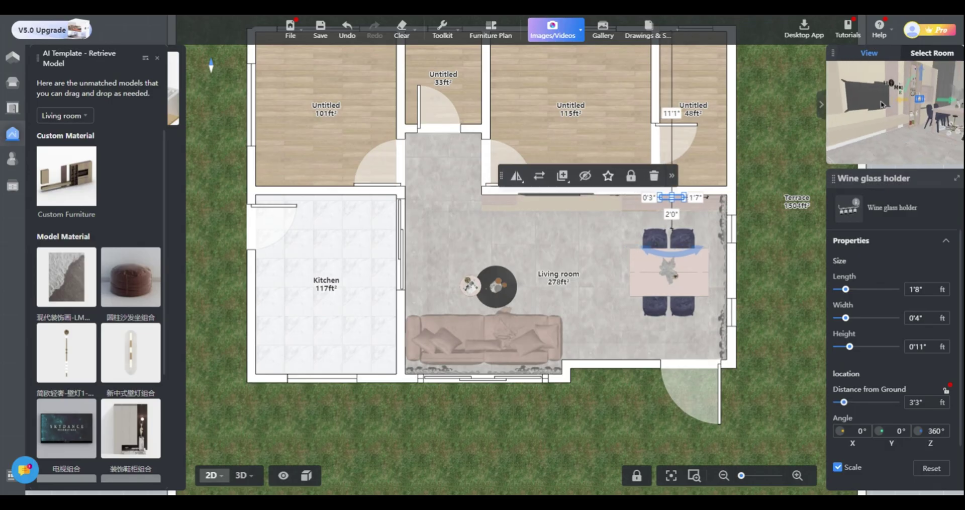
{"action": "key", "text": "Right"}
{"action": "key", "text": "Right"}
{"action": "key", "text": "Right"}
Move the HOME wall decoration away from the TV wall toward the kitchen-side wall near the sofa and rotate it to 90°.
{"action": "left_click", "coordinate": [617, 203]}
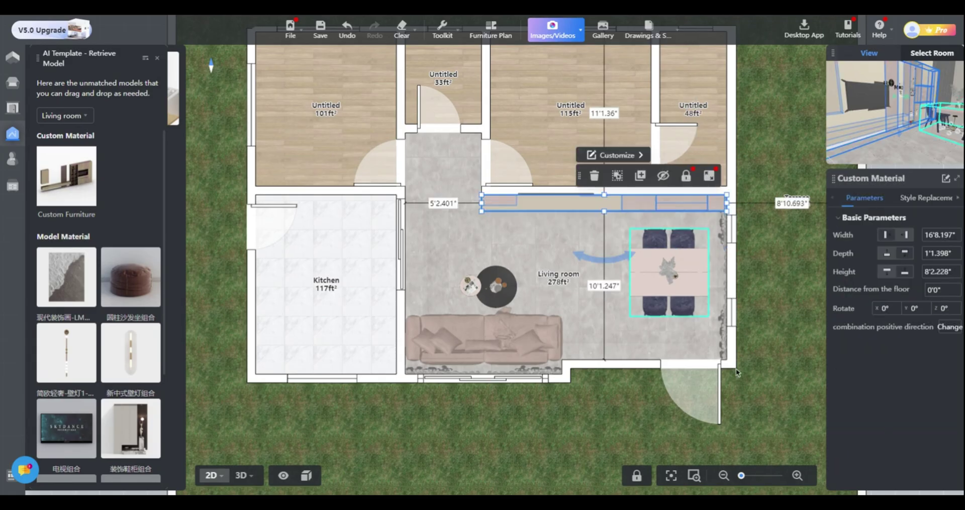
{"action": "left_click", "coordinate": [903, 90]}
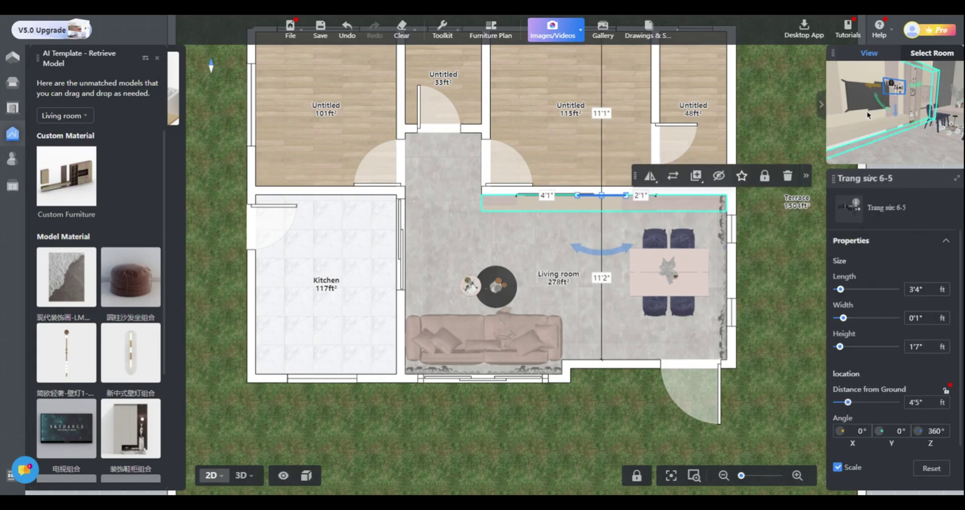
{"action": "left_click_drag", "start_coordinate": [596, 195], "coordinate": [581, 195]}
{"action": "middle_click_drag", "start_coordinate": [568, 194], "coordinate": [536, 280]}
{"action": "left_click_drag", "start_coordinate": [536, 281], "coordinate": [532, 331]}
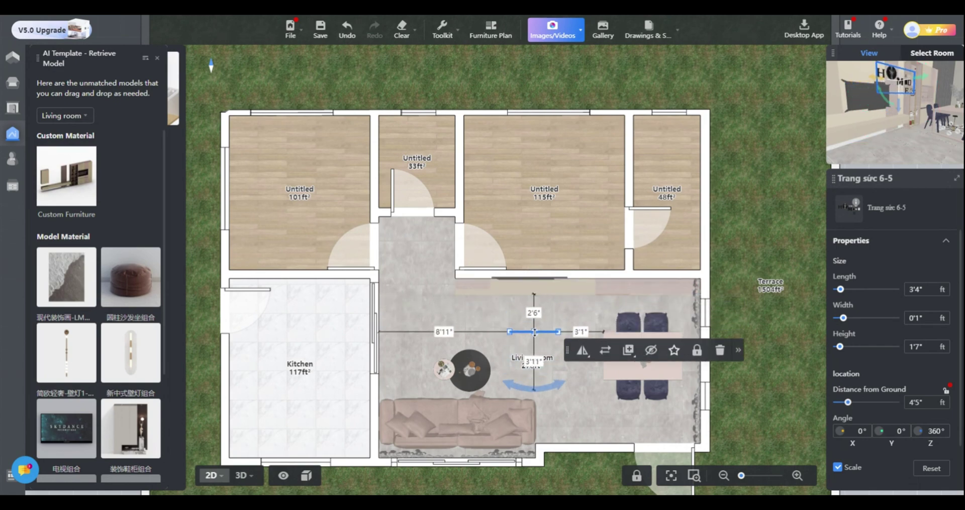
{"action": "middle_click_drag", "start_coordinate": [543, 313], "coordinate": [683, 269]}
{"action": "left_click", "coordinate": [683, 269]}
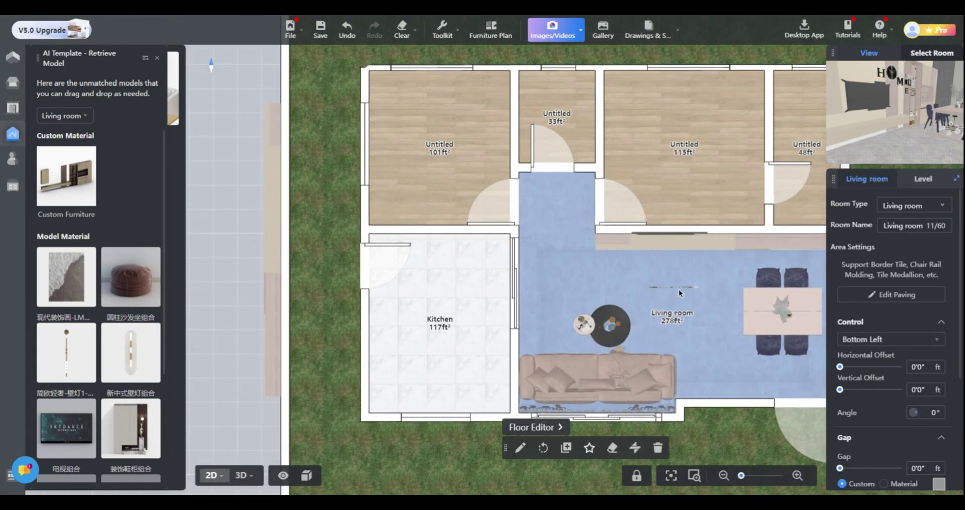
{"action": "left_click", "coordinate": [684, 286]}
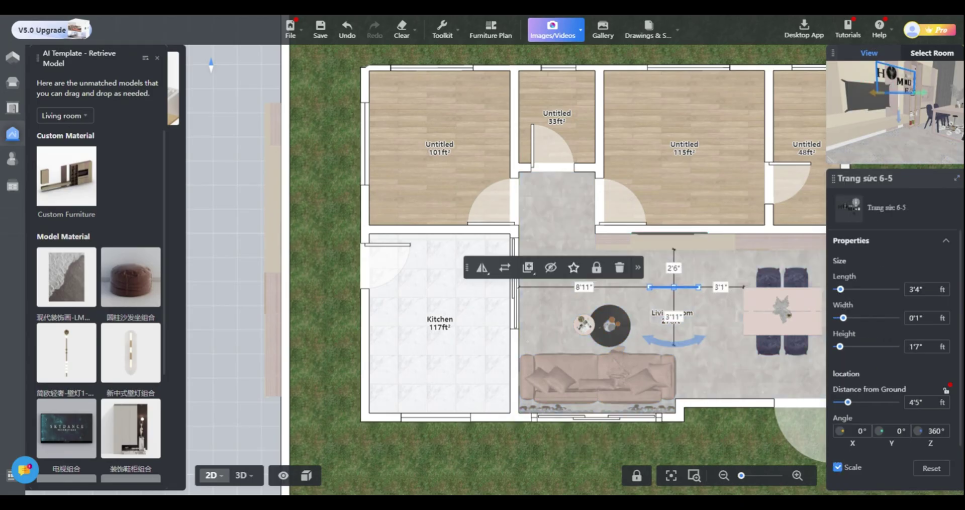
{"action": "key", "text": "Return"}
{"action": "left_click_drag", "start_coordinate": [550, 342], "coordinate": [576, 284]}
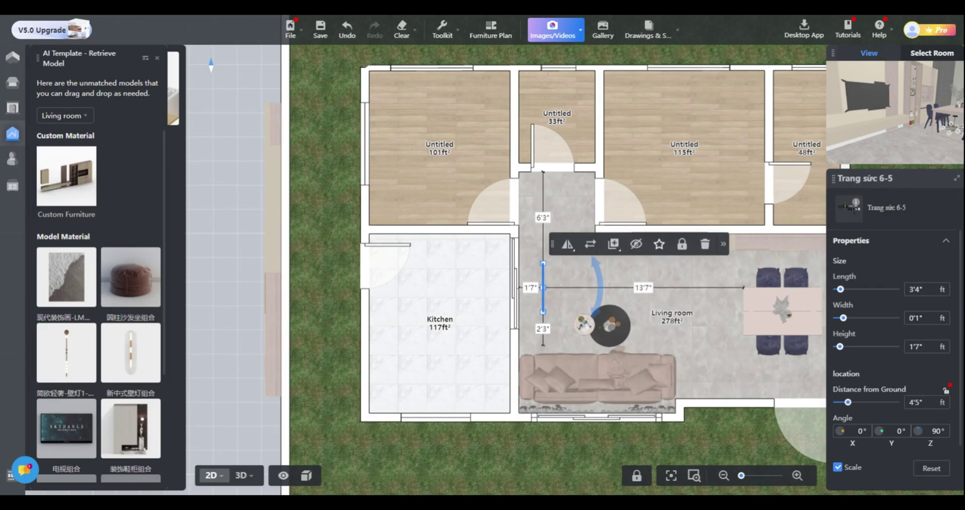
Check the TV in the 3D view and flip it back-to-front so that its screen faces the room.
{"action": "left_click", "coordinate": [564, 455]}
{"action": "left_click", "coordinate": [241, 474]}
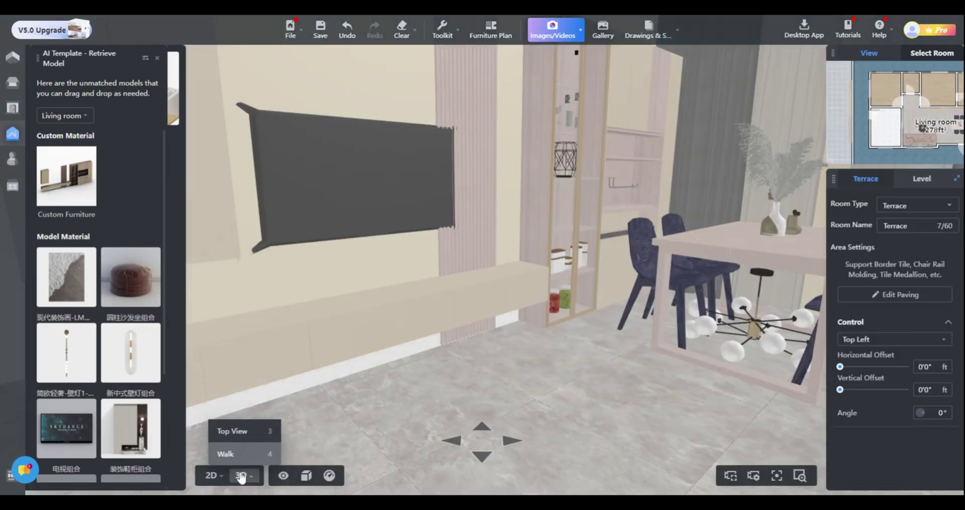
{"action": "left_click_drag", "start_coordinate": [399, 305], "coordinate": [612, 404]}
{"action": "left_click", "coordinate": [560, 256]}
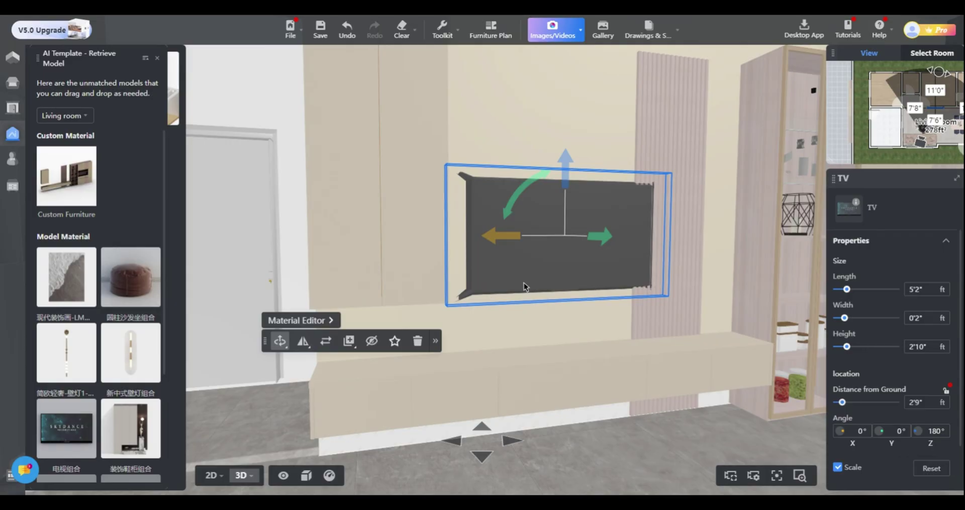
{"action": "left_click", "coordinate": [211, 474]}
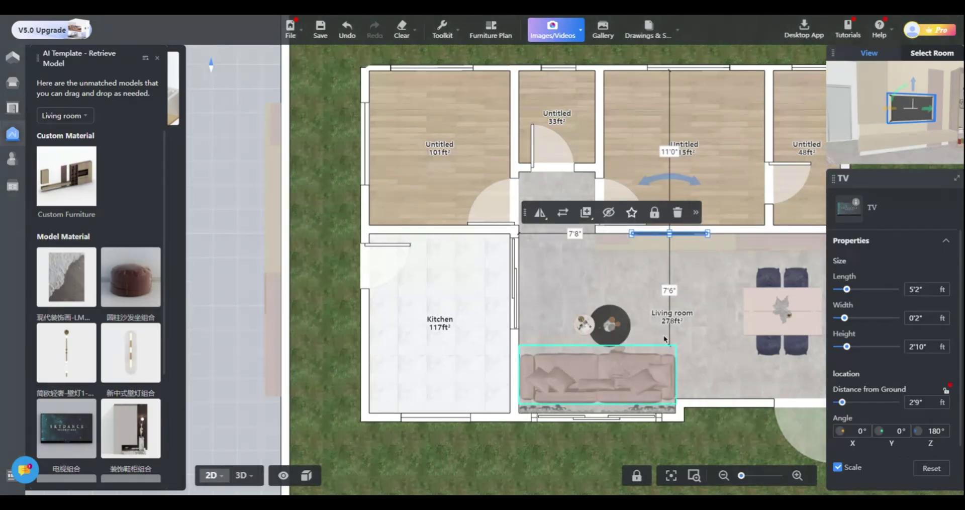
{"action": "mouse_move", "coordinate": [540, 213]}
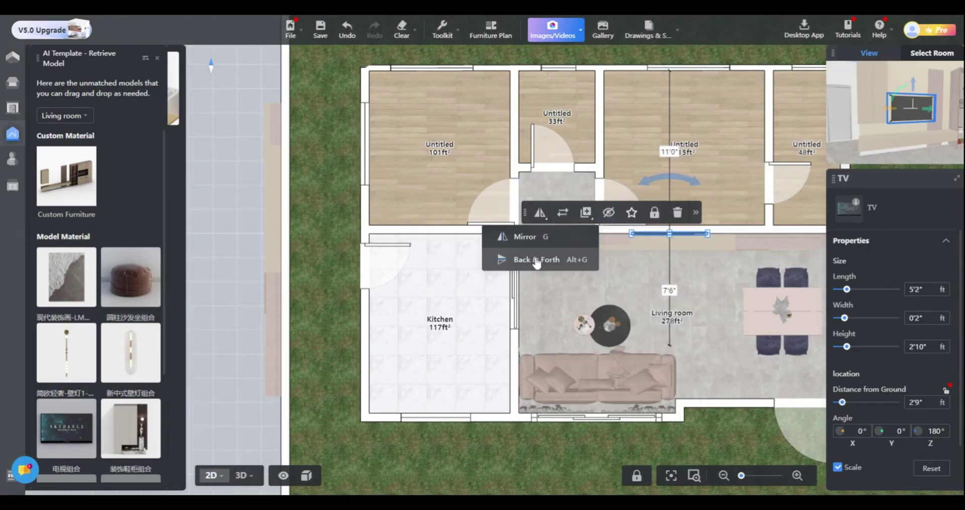
{"action": "left_click", "coordinate": [537, 259]}
{"action": "left_click", "coordinate": [241, 474]}
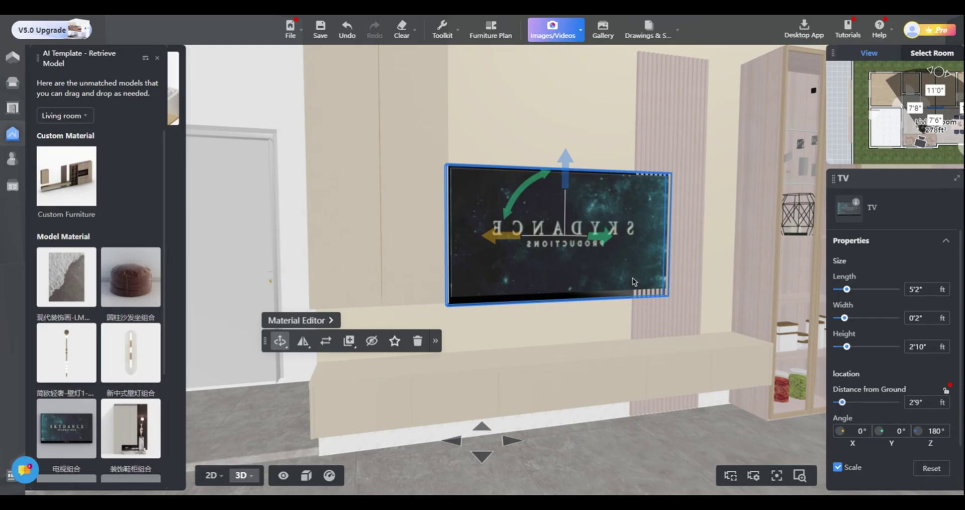
{"action": "left_click_drag", "start_coordinate": [572, 251], "coordinate": [591, 236]}
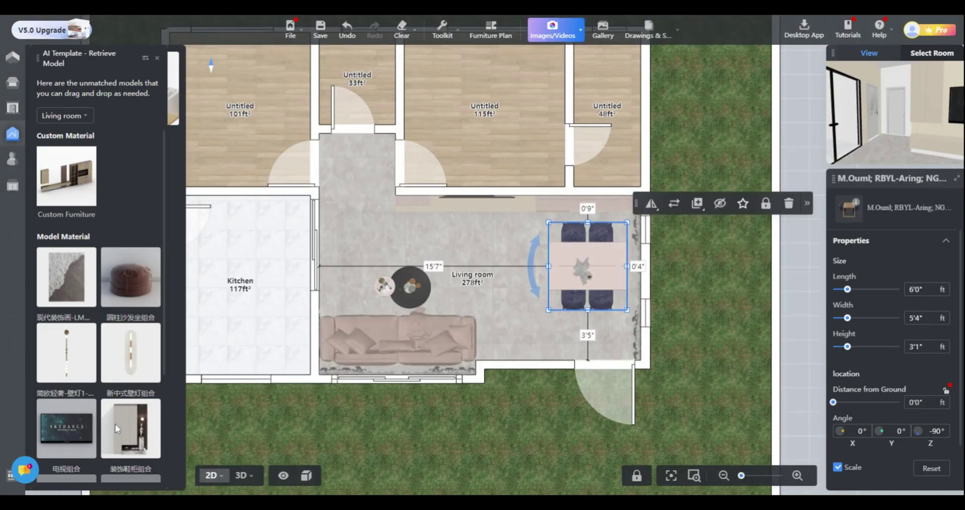
Place the decorative shoe cabinet, rotated to 90°, against the wall between the sofa and the entrance door.
{"action": "left_click", "coordinate": [117, 428]}
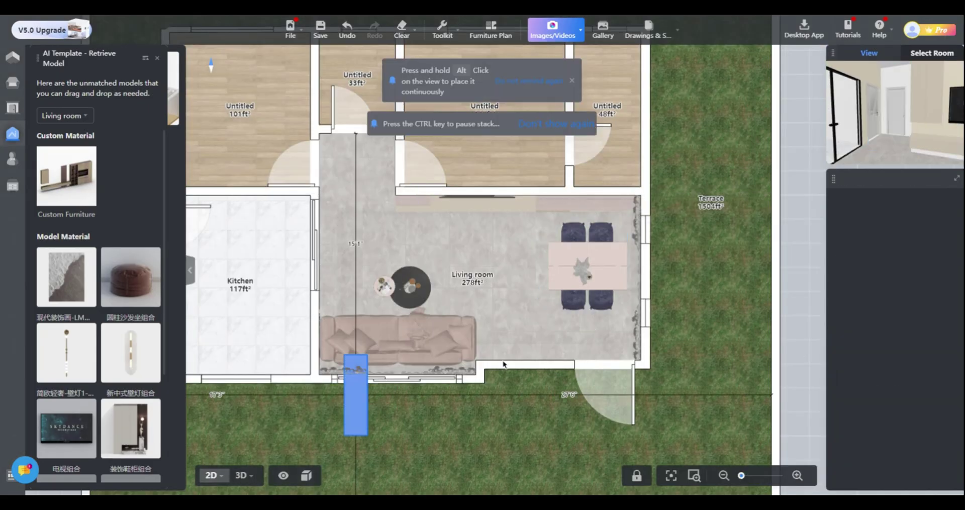
{"action": "left_click", "coordinate": [548, 355]}
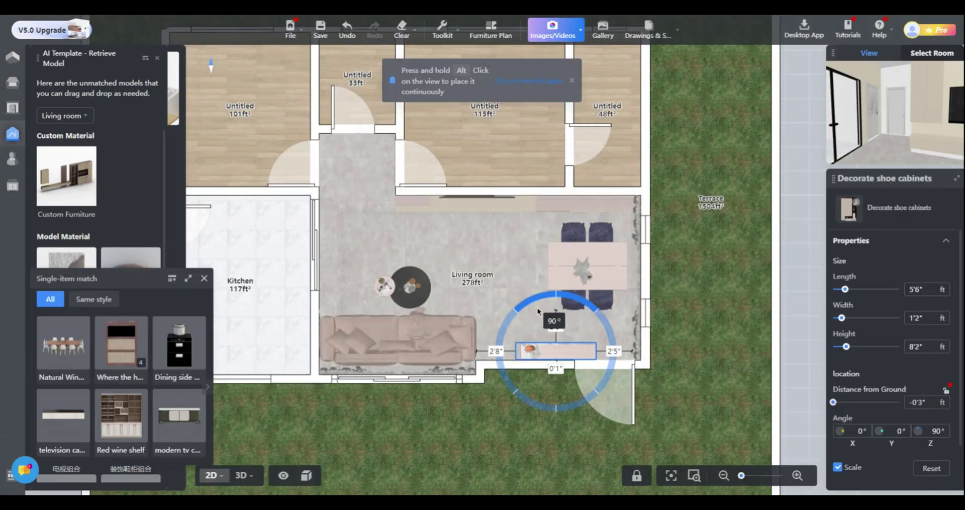
{"action": "left_click_drag", "start_coordinate": [542, 358], "coordinate": [521, 358]}
{"action": "left_click", "coordinate": [501, 406]}
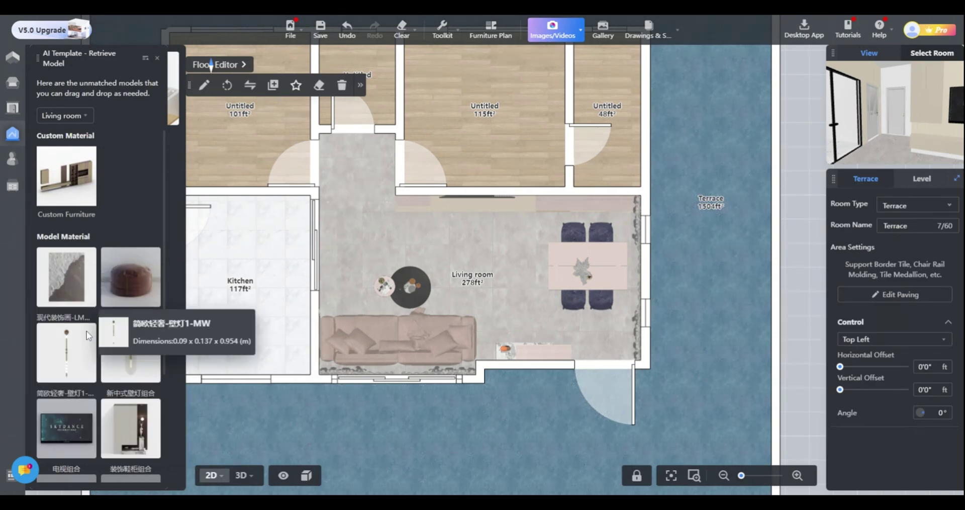
Add the unmatched photo frame set and flower vase on the custom furniture unit, one at each end of the TV.
{"action": "left_click_drag", "start_coordinate": [161, 147], "coordinate": [168, 277]}
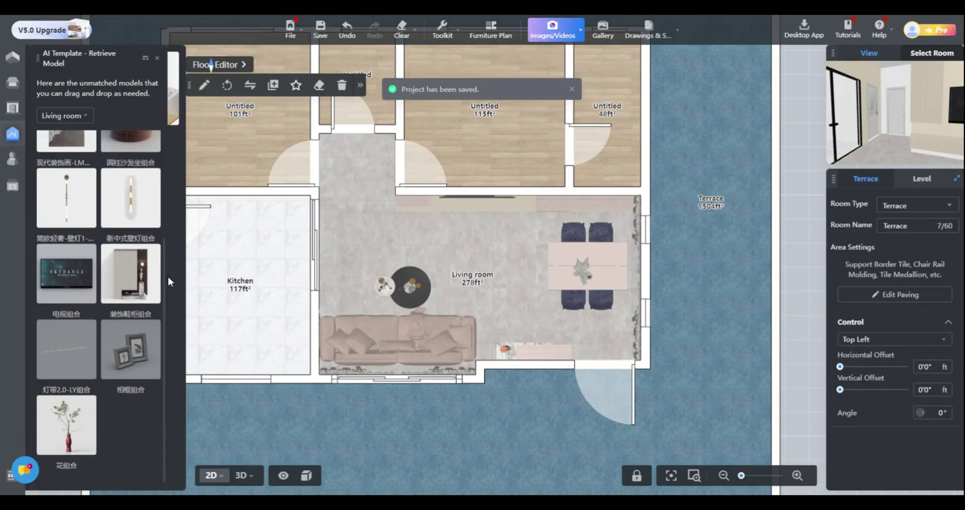
{"action": "left_click", "coordinate": [133, 359]}
{"action": "left_click", "coordinate": [445, 206]}
{"action": "left_click", "coordinate": [78, 408]}
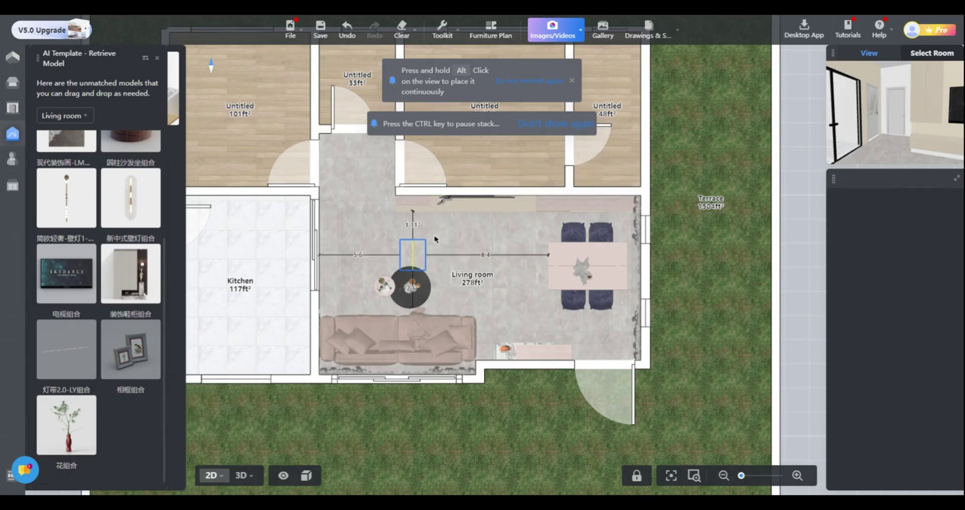
{"action": "left_click", "coordinate": [525, 207]}
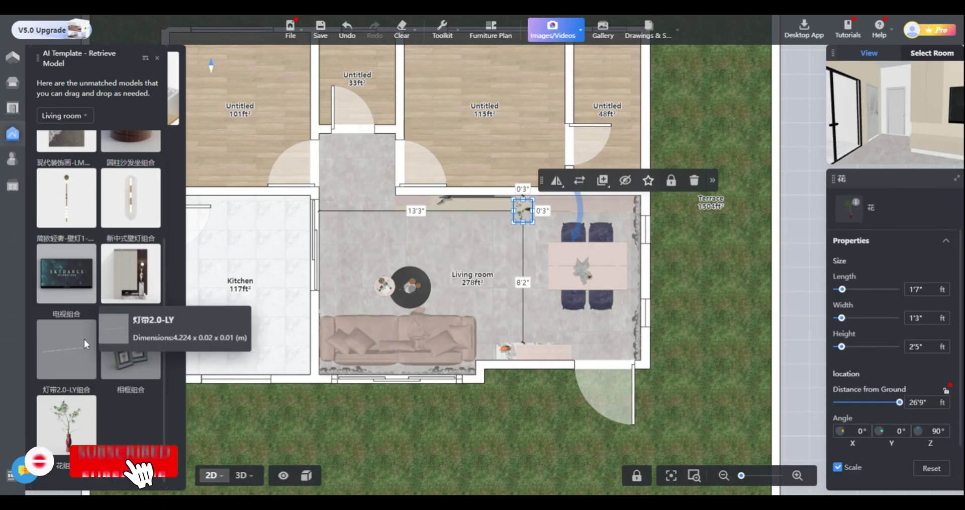
Place the Light band 2.0-LY model horizontally across the living room beside the coffee table and dismiss the matching suggestions.
{"action": "left_click", "coordinate": [83, 342]}
{"action": "left_click", "coordinate": [320, 311]}
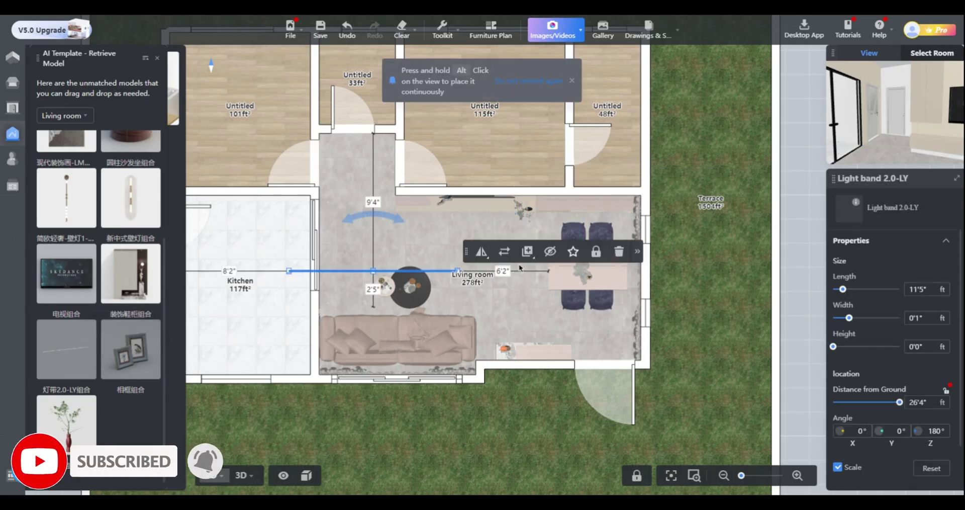
{"action": "mouse_move", "coordinate": [854, 207]}
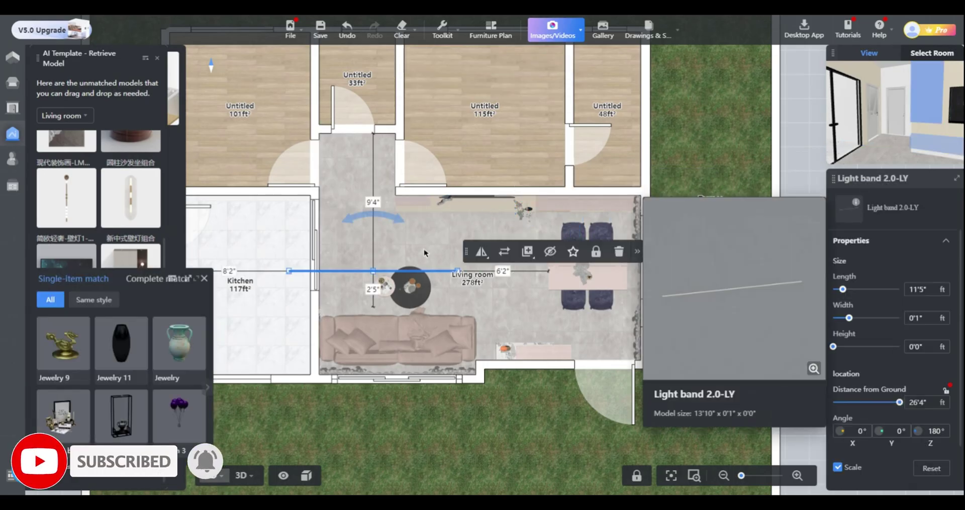
{"action": "left_click", "coordinate": [204, 278]}
Place the modern decorative painting across the corridor next to the kitchen and lower it to 0'8" above the ground in 3D.
{"action": "scroll", "coordinate": [163, 337], "scroll_direction": "up", "scroll_amount": 3}
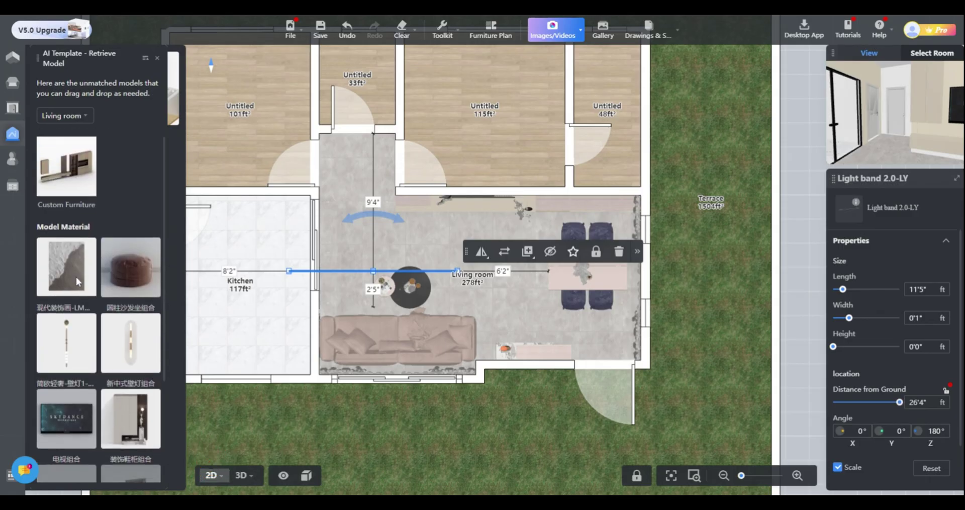
{"action": "left_click", "coordinate": [78, 281]}
{"action": "left_click", "coordinate": [317, 174]}
{"action": "mouse_move", "coordinate": [243, 475]}
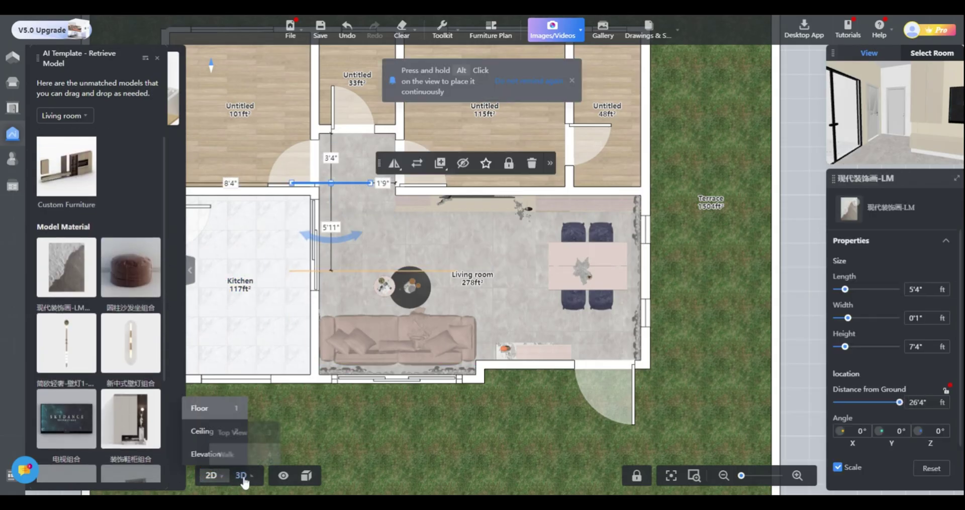
{"action": "left_click", "coordinate": [221, 453]}
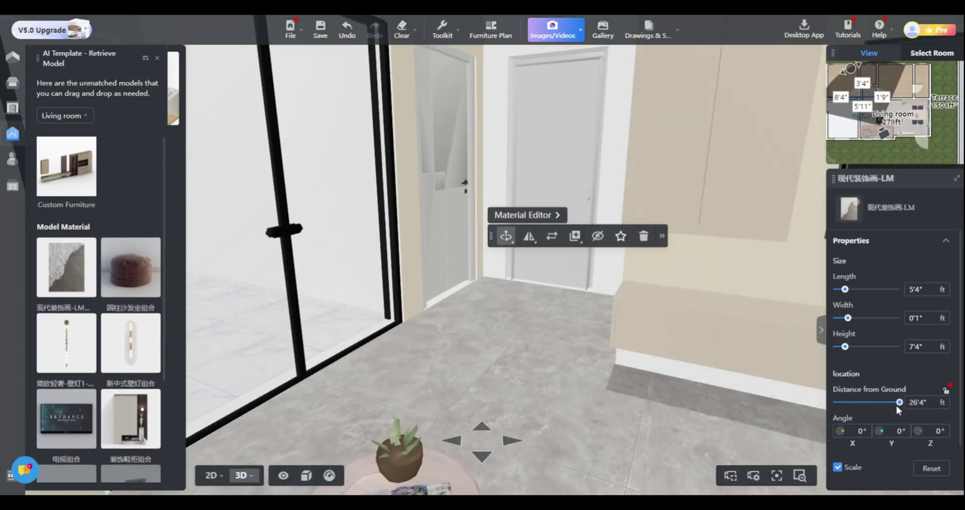
{"action": "left_click_drag", "start_coordinate": [897, 403], "coordinate": [836, 411]}
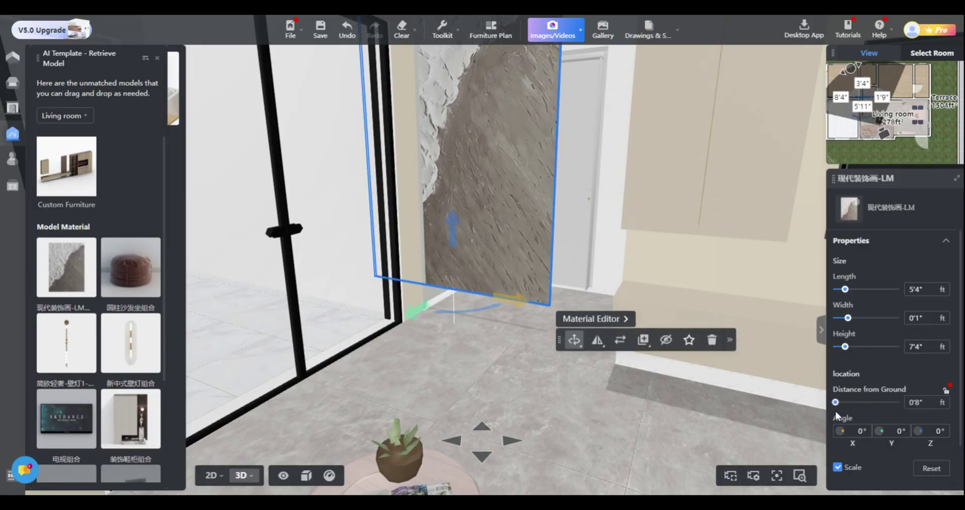
Raise the chandelier under the dining table from the floor up toward the ceiling.
{"action": "left_click_drag", "start_coordinate": [297, 419], "coordinate": [695, 452]}
{"action": "left_click_drag", "start_coordinate": [382, 307], "coordinate": [551, 338]}
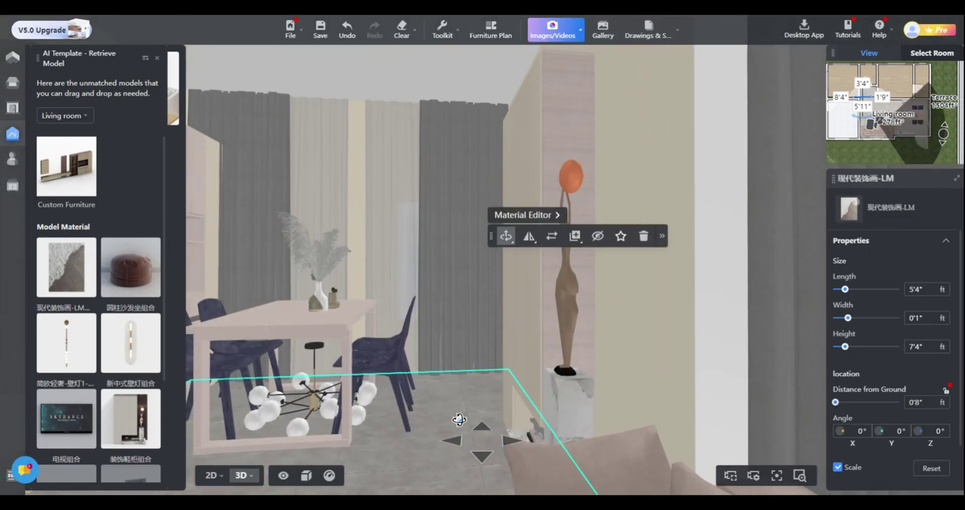
{"action": "left_click_drag", "start_coordinate": [456, 419], "coordinate": [425, 371]}
{"action": "left_click", "coordinate": [428, 381]}
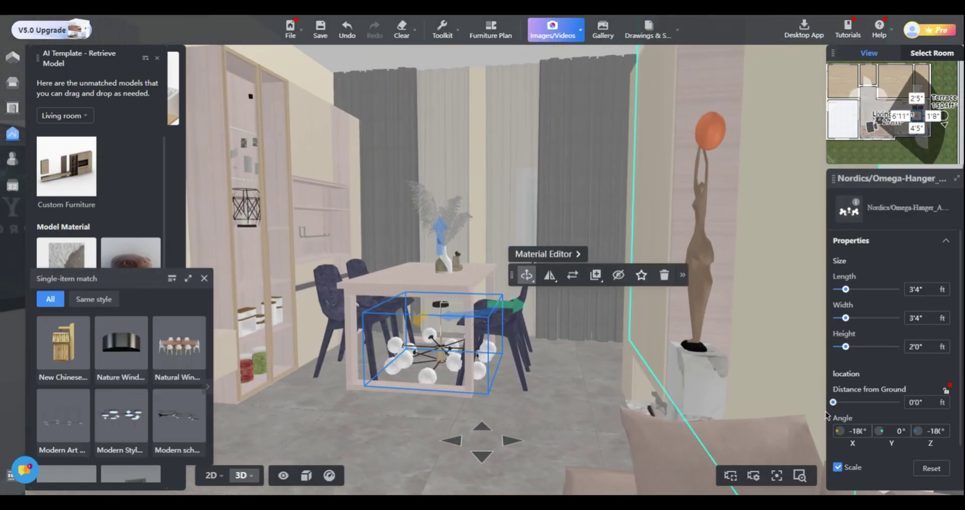
{"action": "left_click_drag", "start_coordinate": [835, 401], "coordinate": [916, 402]}
Set the TV 2'11" off the ground, shift it about 5" toward the tall cabinet panels, and mirror it so its lettering reads correctly.
{"action": "left_click", "coordinate": [500, 418]}
{"action": "mouse_move", "coordinate": [500, 418]}
{"action": "left_mouse_down"}
{"action": "mouse_move", "coordinate": [526, 432]}
{"action": "mouse_move", "coordinate": [425, 436]}
{"action": "mouse_move", "coordinate": [486, 430]}
{"action": "mouse_move", "coordinate": [523, 441]}
{"action": "mouse_move", "coordinate": [708, 419]}
{"action": "left_mouse_up"}
{"action": "left_click", "coordinate": [597, 227]}
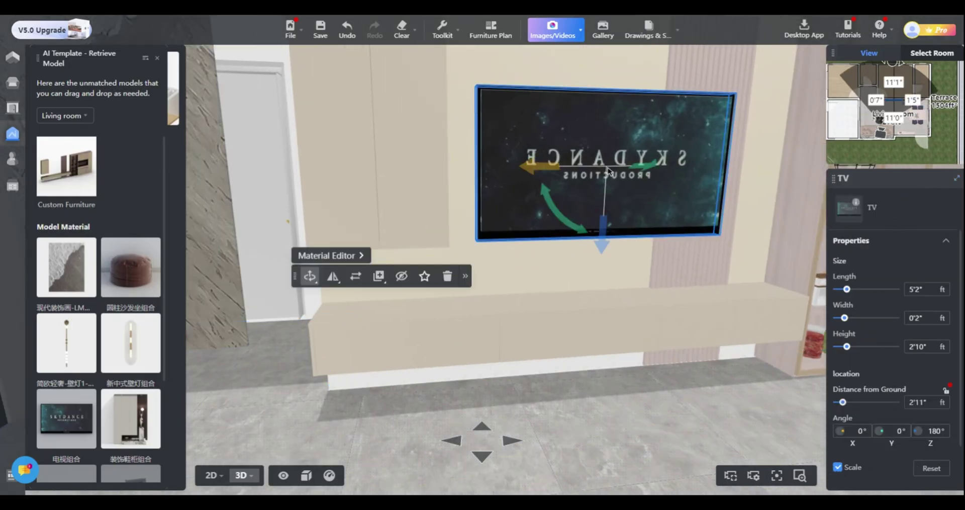
{"action": "left_click_drag", "start_coordinate": [537, 169], "coordinate": [517, 170]}
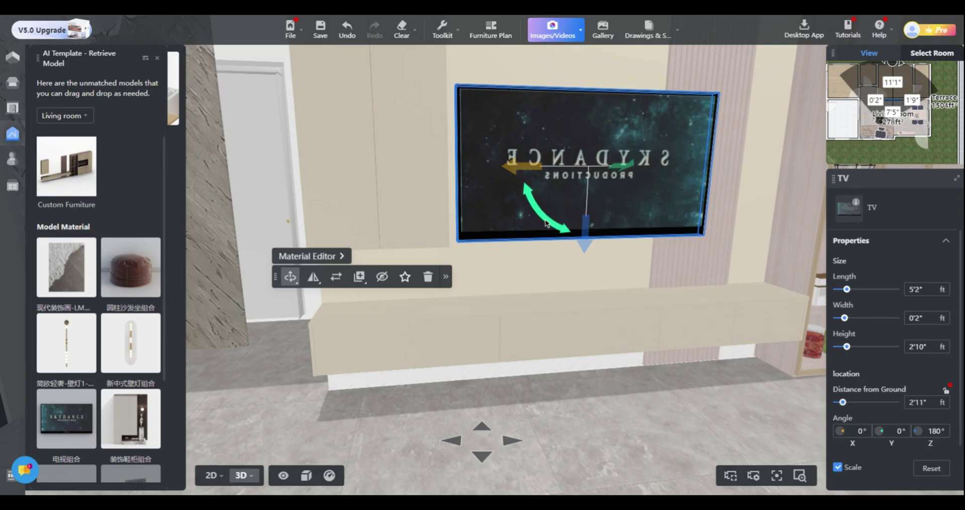
{"action": "mouse_move", "coordinate": [314, 279]}
{"action": "left_click", "coordinate": [304, 301]}
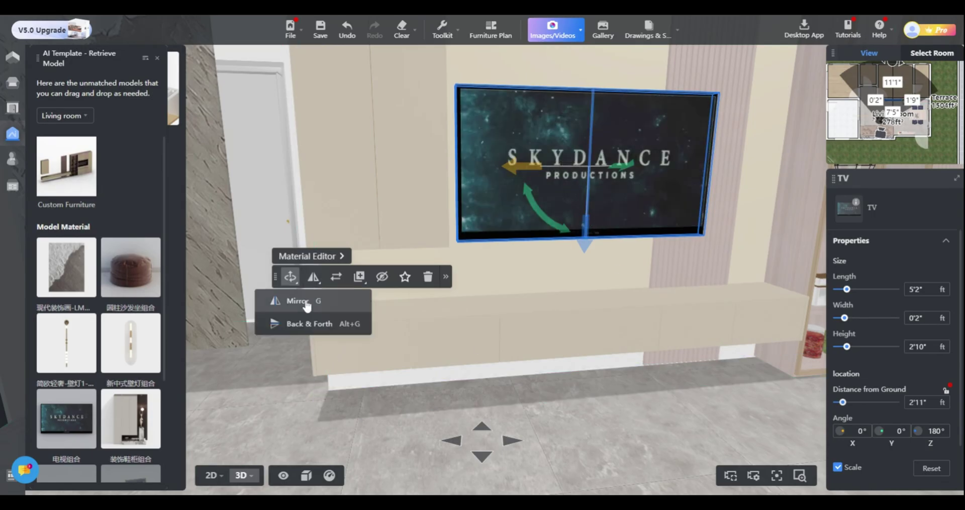
Move the HOME lettering wall decor from beside the kitchen's glass double doors to the wall above them.
{"action": "left_click", "coordinate": [431, 426]}
{"action": "left_click_drag", "start_coordinate": [244, 417], "coordinate": [422, 435]}
{"action": "left_click", "coordinate": [505, 276]}
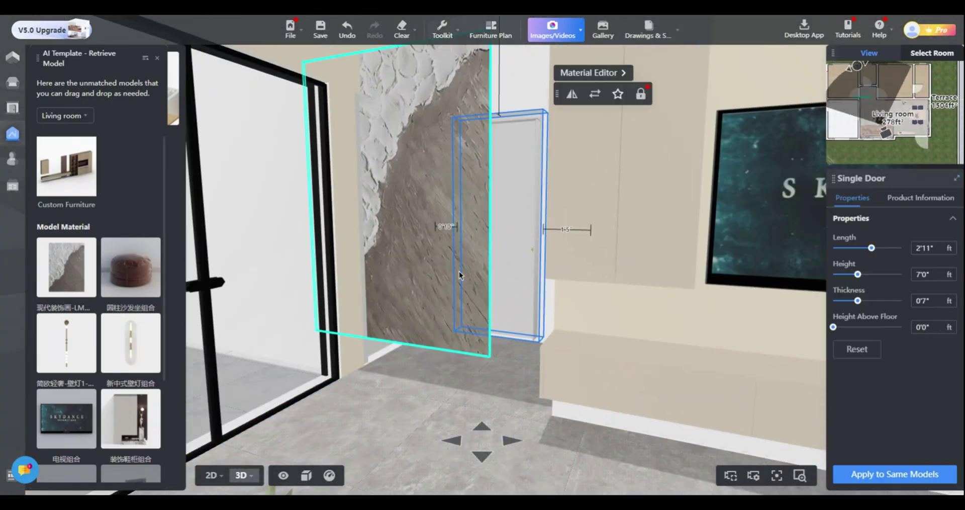
{"action": "left_click", "coordinate": [459, 272]}
{"action": "left_click", "coordinate": [652, 391]}
{"action": "left_click_drag", "start_coordinate": [485, 377], "coordinate": [467, 342]}
{"action": "left_click", "coordinate": [454, 251]}
{"action": "left_click", "coordinate": [372, 281]}
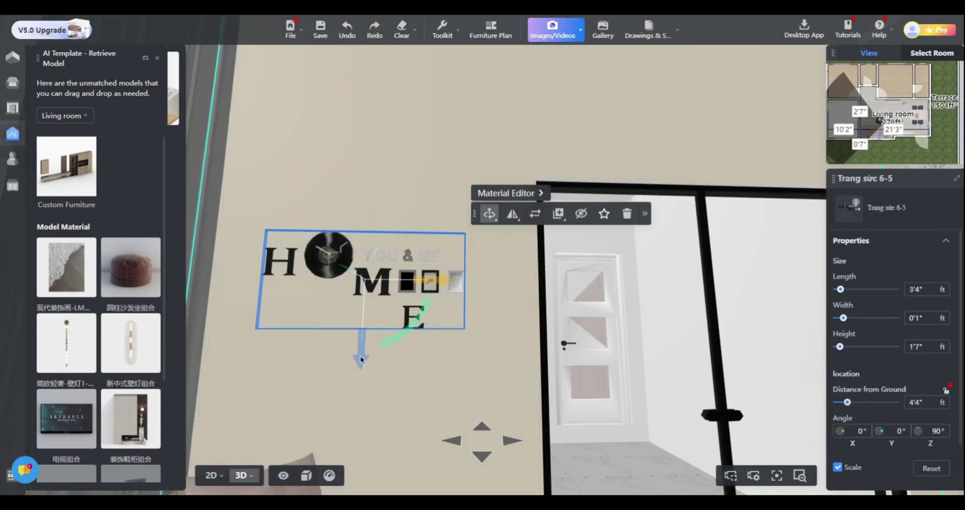
{"action": "left_click_drag", "start_coordinate": [361, 359], "coordinate": [709, 179]}
{"action": "left_click_drag", "start_coordinate": [634, 121], "coordinate": [673, 123]}
{"action": "left_click_drag", "start_coordinate": [530, 163], "coordinate": [613, 278]}
Move the modern decorative painting from across the corridor onto the wall between the sofa and the glass doors.
{"action": "left_click", "coordinate": [612, 278]}
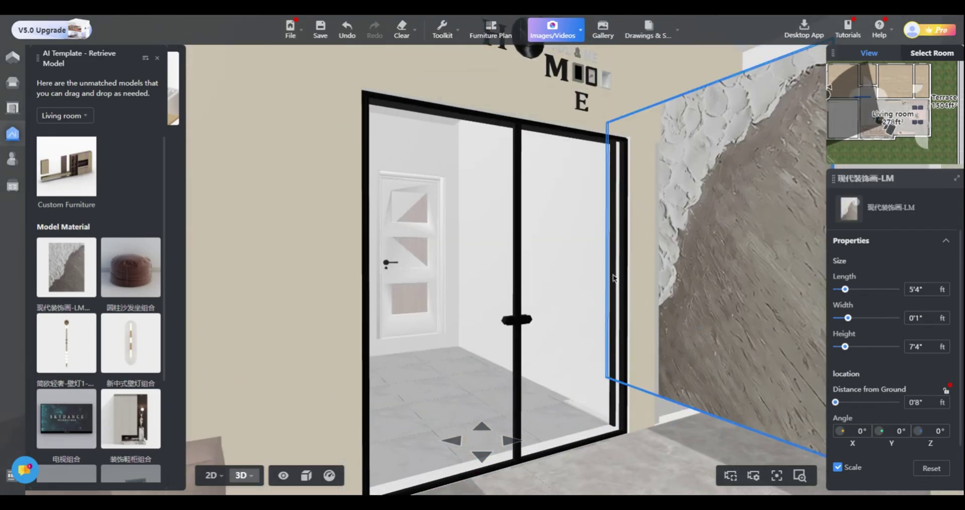
{"action": "left_click_drag", "start_coordinate": [647, 421], "coordinate": [299, 247]}
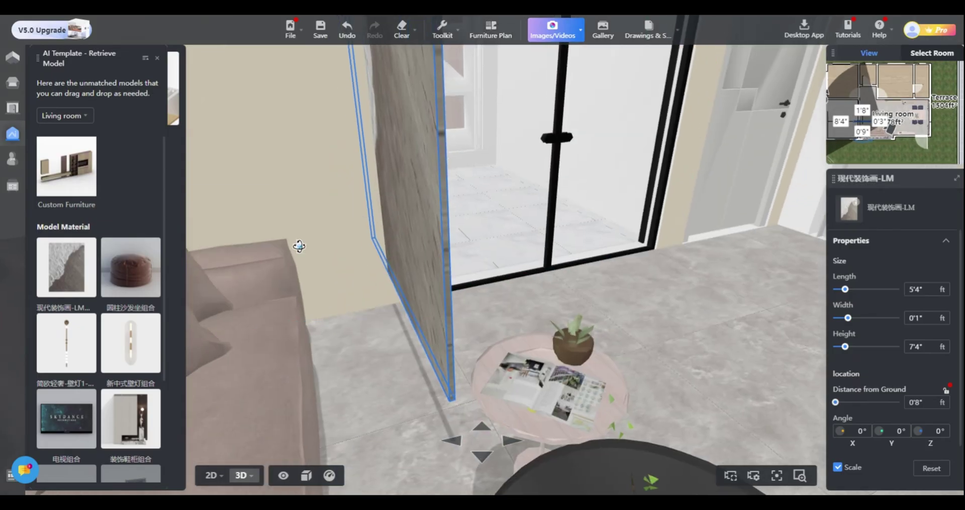
{"action": "left_click_drag", "start_coordinate": [387, 327], "coordinate": [503, 427]}
{"action": "left_click_drag", "start_coordinate": [510, 318], "coordinate": [519, 383]}
{"action": "left_click_drag", "start_coordinate": [455, 456], "coordinate": [322, 457]}
Shrink the decorative painting proportionally and raise it on the wall so it clears the sofa.
{"action": "left_click", "coordinate": [941, 292]}
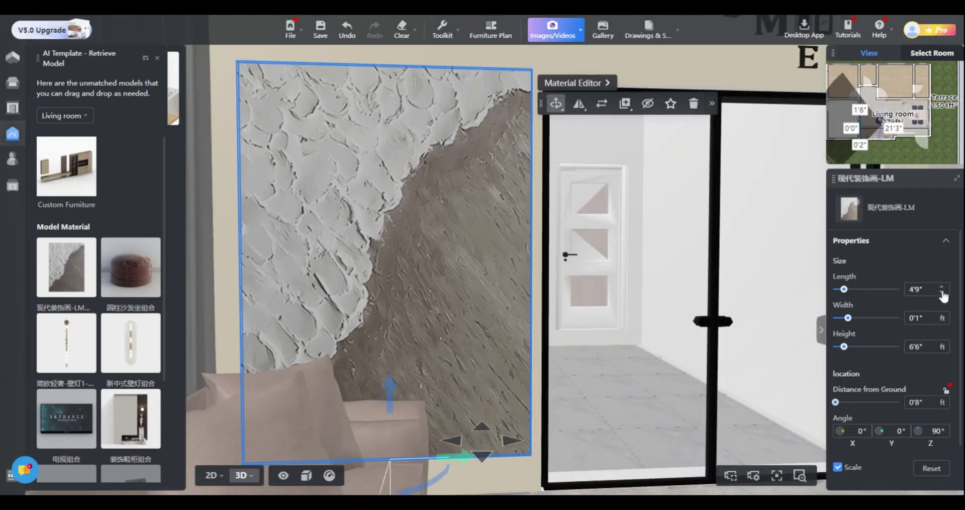
{"action": "left_click_drag", "start_coordinate": [389, 395], "coordinate": [392, 313]}
{"action": "left_click", "coordinate": [527, 369]}
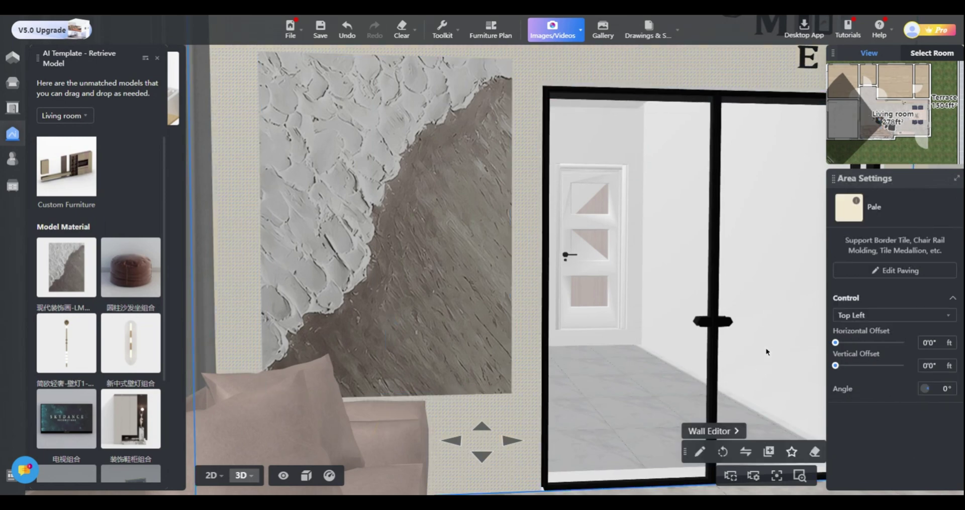
Raise the RZ-DJ202 chandelier over the black coffee table to 7'4" above the ground.
{"action": "mouse_move", "coordinate": [766, 350]}
{"action": "left_mouse_down"}
{"action": "mouse_move", "coordinate": [534, 300]}
{"action": "mouse_move", "coordinate": [474, 247]}
{"action": "mouse_move", "coordinate": [470, 258]}
{"action": "left_mouse_up"}
{"action": "left_click", "coordinate": [471, 259]}
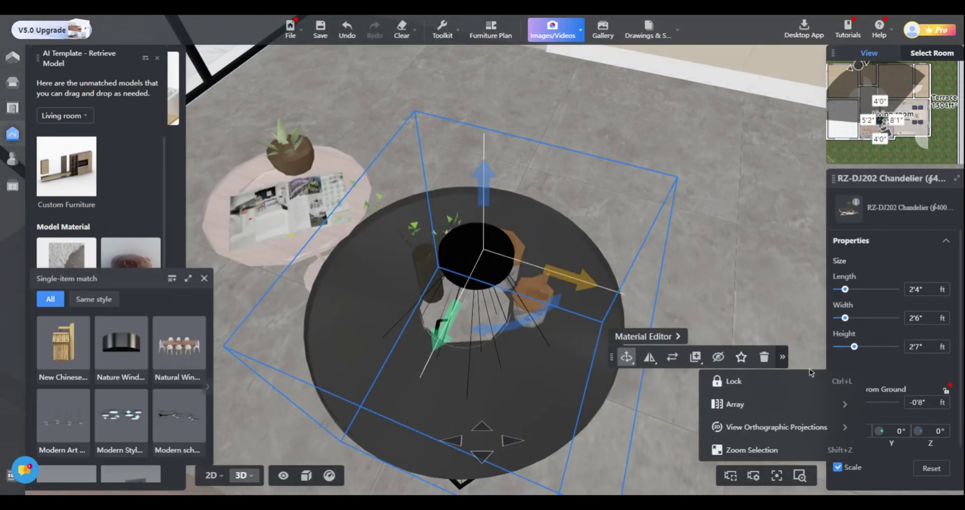
{"action": "left_click_drag", "start_coordinate": [835, 402], "coordinate": [872, 404]}
{"action": "left_click_drag", "start_coordinate": [553, 227], "coordinate": [457, 409]}
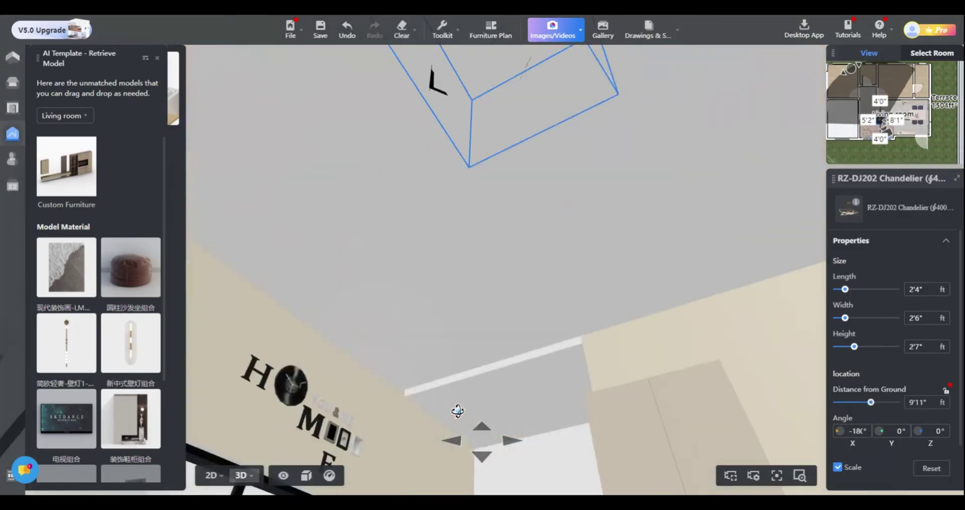
{"action": "left_click_drag", "start_coordinate": [703, 271], "coordinate": [703, 345]}
{"action": "left_click", "coordinate": [941, 406]}
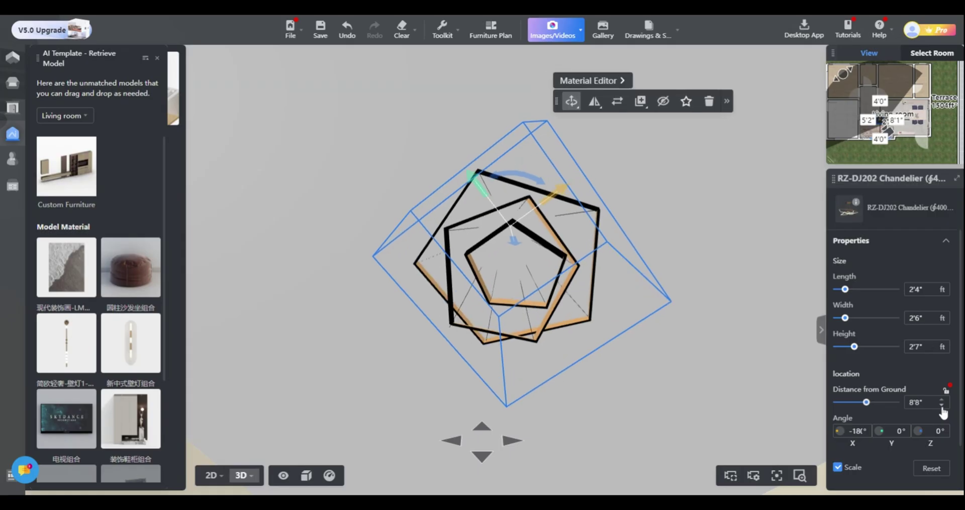
{"action": "left_click_drag", "start_coordinate": [558, 437], "coordinate": [434, 283]}
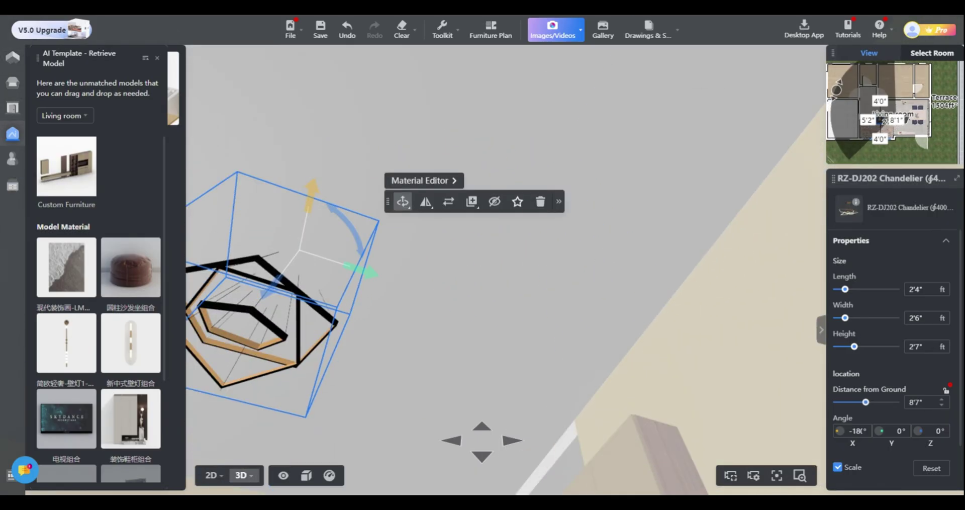
{"action": "left_click", "coordinate": [941, 406]}
{"action": "left_click", "coordinate": [942, 406]}
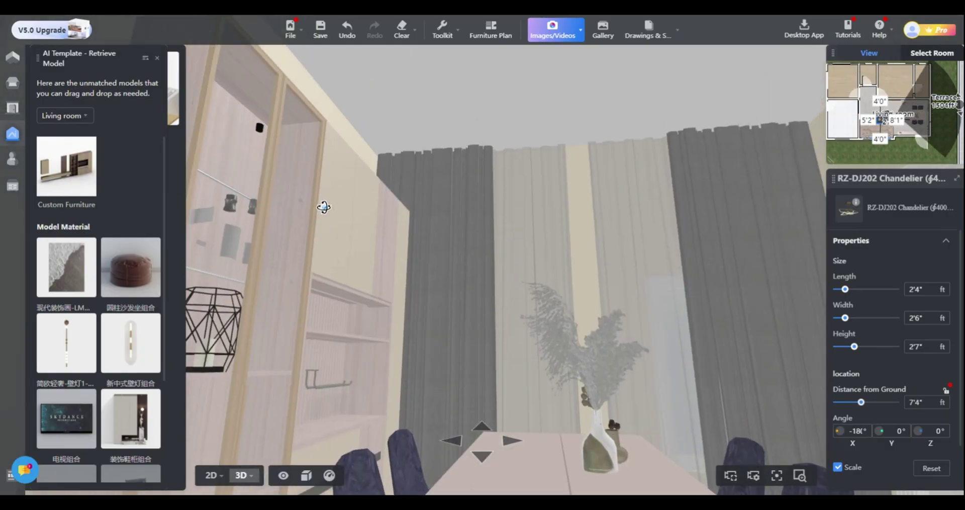
Lower the chandelier above the dining table by changing its distance from the ground in the 2D ceiling plan.
{"action": "left_click", "coordinate": [213, 474]}
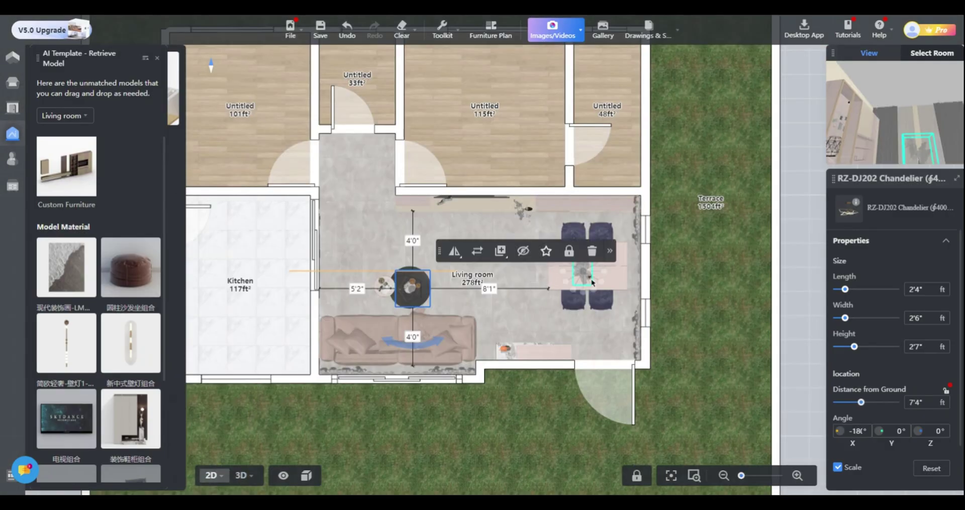
{"action": "left_click", "coordinate": [217, 431]}
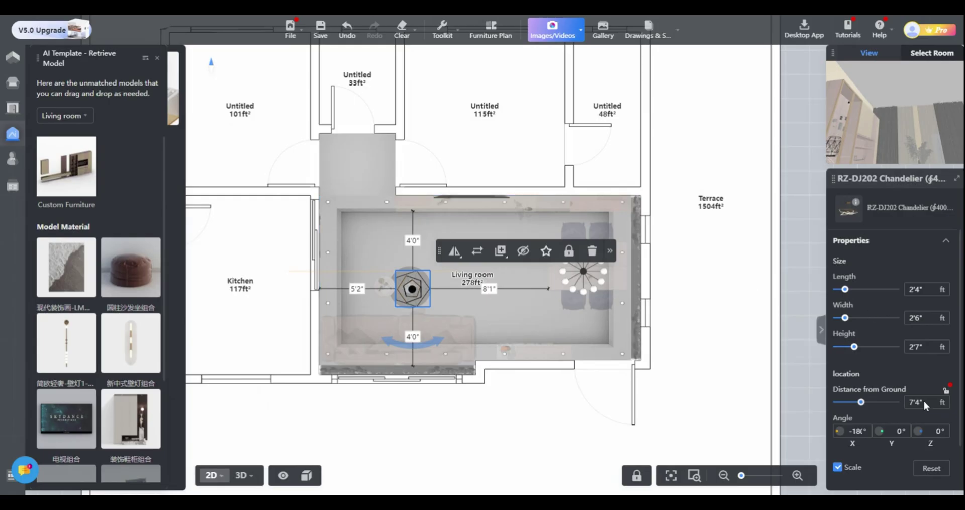
{"action": "left_click", "coordinate": [598, 280]}
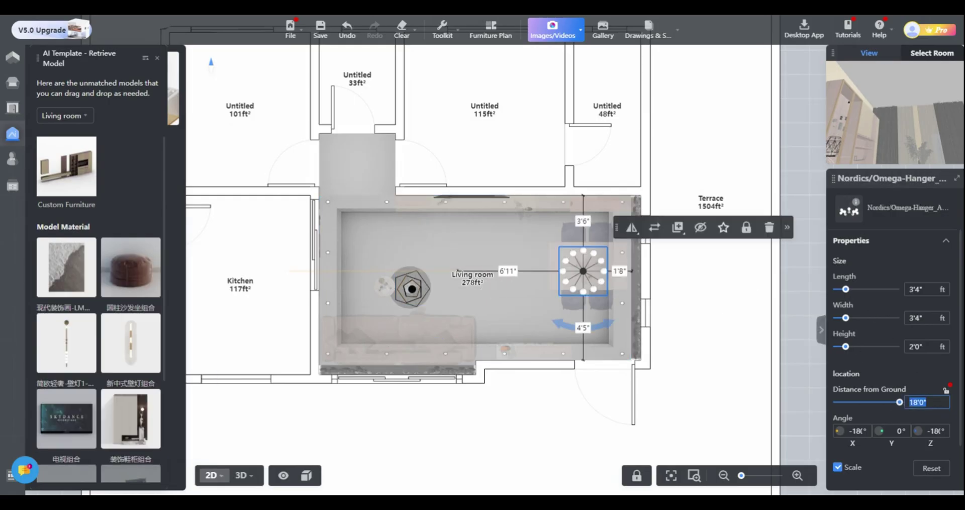
{"action": "left_click", "coordinate": [773, 362]}
In 3D, place the picture frames and flower vase on the TV cabinet and mount the New Chinese style wall lamp beside the TV at 4'3".
{"action": "left_click", "coordinate": [243, 475]}
{"action": "left_click_drag", "start_coordinate": [476, 326], "coordinate": [606, 291]}
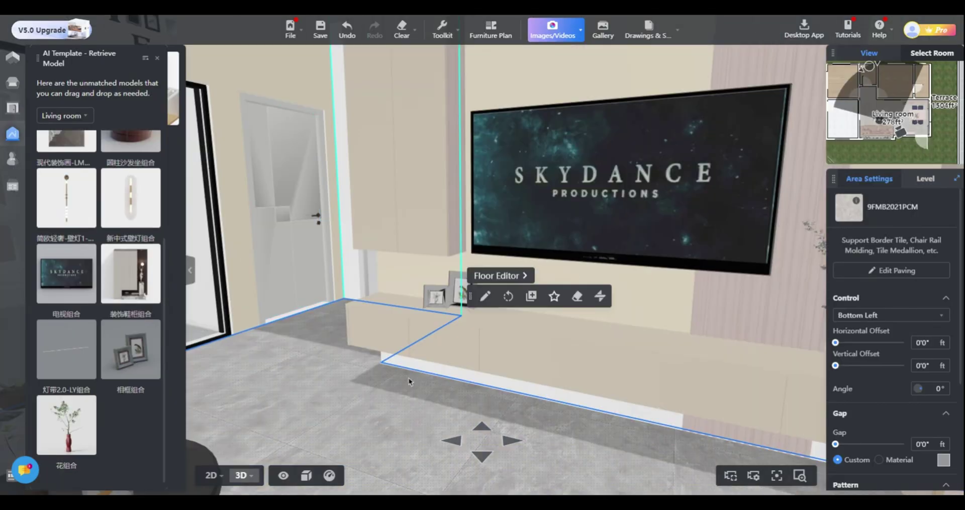
{"action": "left_click_drag", "start_coordinate": [409, 384], "coordinate": [325, 427]}
{"action": "left_click_drag", "start_coordinate": [182, 201], "coordinate": [683, 162]}
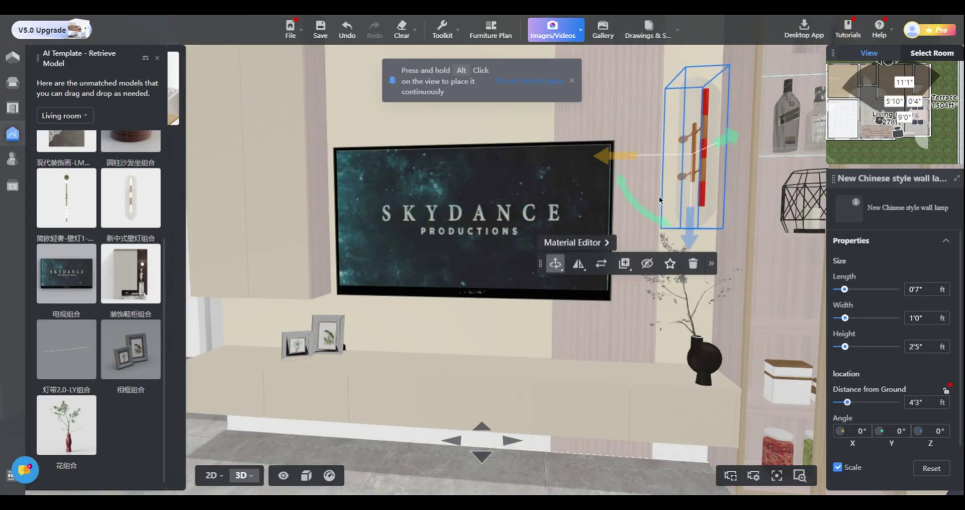
{"action": "left_click", "coordinate": [294, 450]}
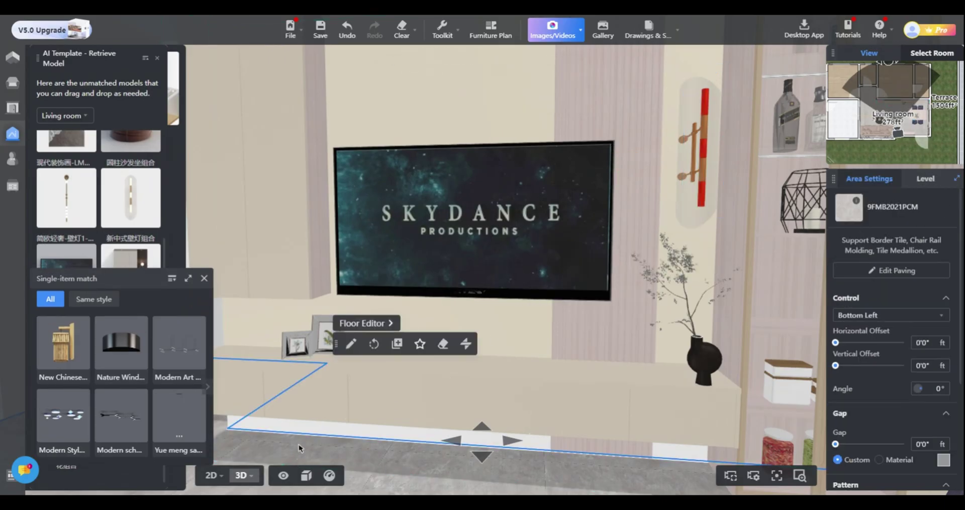
{"action": "left_click_drag", "start_coordinate": [299, 447], "coordinate": [372, 453]}
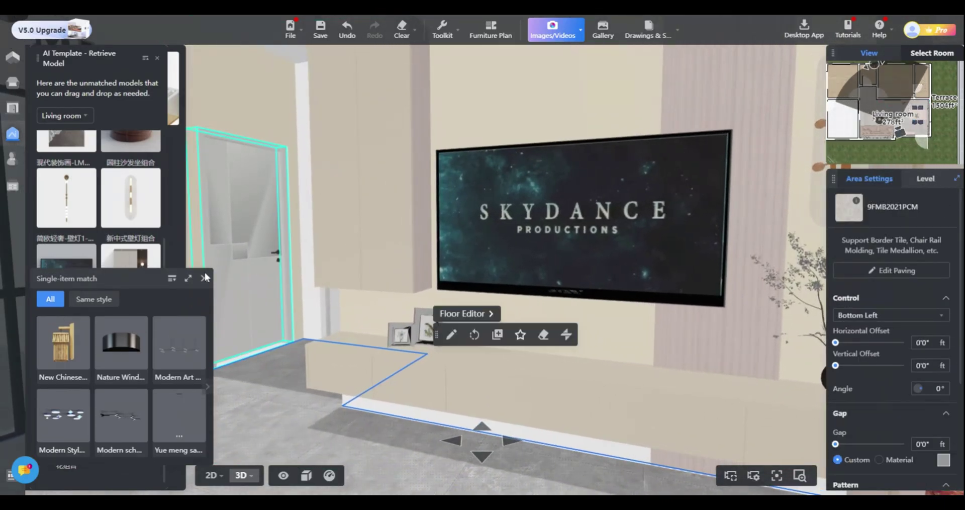
{"action": "left_click_drag", "start_coordinate": [270, 374], "coordinate": [618, 392]}
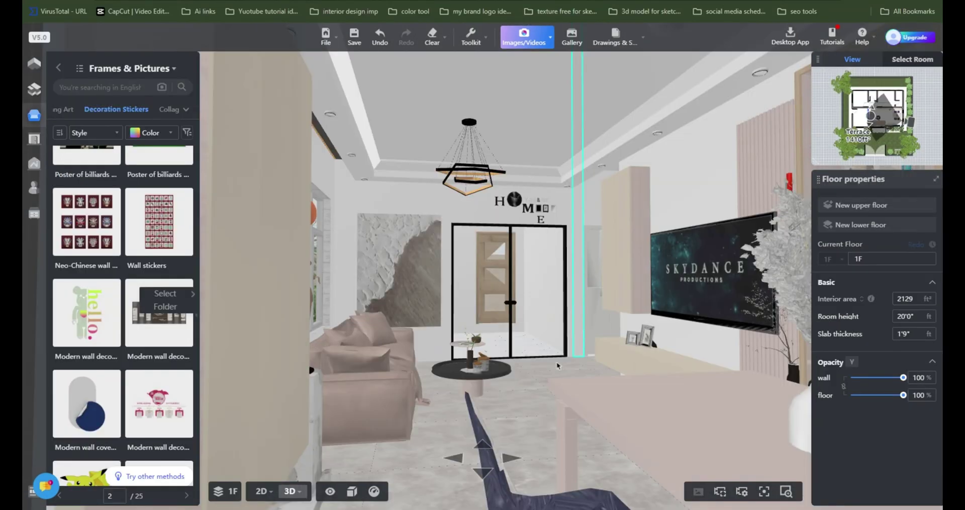
Examine the furnished living room in 3D, from the painting wall and sofa to the statue niche, dining area and TV wall.
{"action": "left_click_drag", "start_coordinate": [543, 332], "coordinate": [577, 342]}
{"action": "left_click_drag", "start_coordinate": [608, 348], "coordinate": [551, 358]}
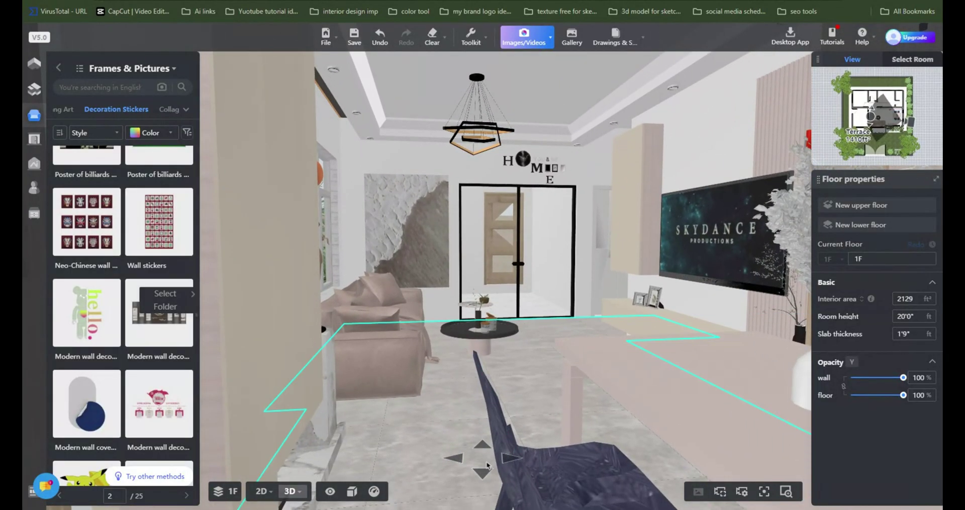
{"action": "left_click", "coordinate": [483, 445]}
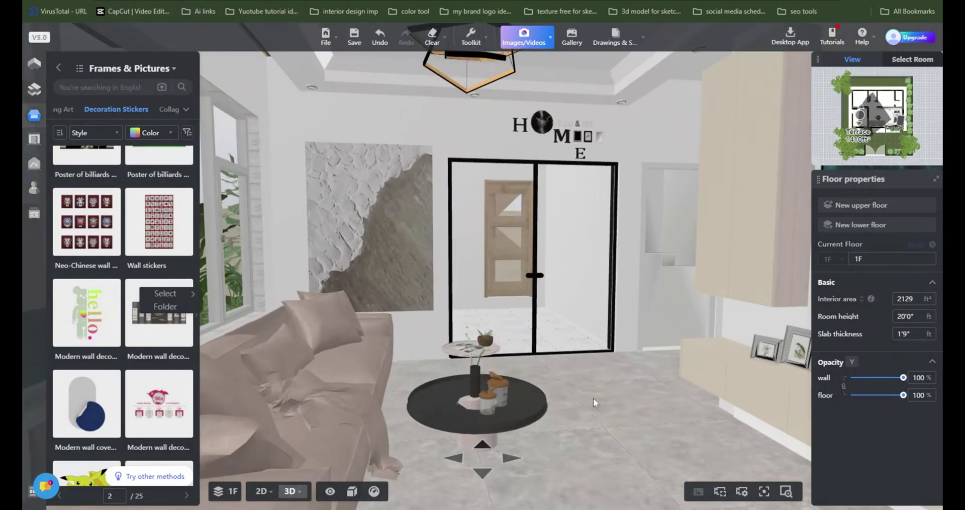
{"action": "left_click_drag", "start_coordinate": [594, 402], "coordinate": [697, 320]}
{"action": "left_click_drag", "start_coordinate": [442, 367], "coordinate": [697, 410]}
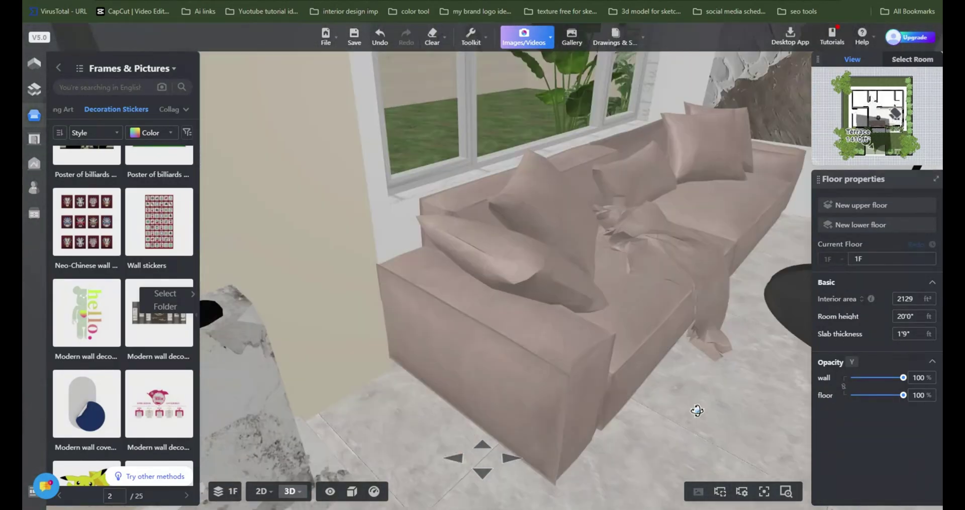
{"action": "left_click_drag", "start_coordinate": [402, 351], "coordinate": [733, 423]}
{"action": "scroll", "coordinate": [420, 383], "scroll_direction": "down", "scroll_amount": 3}
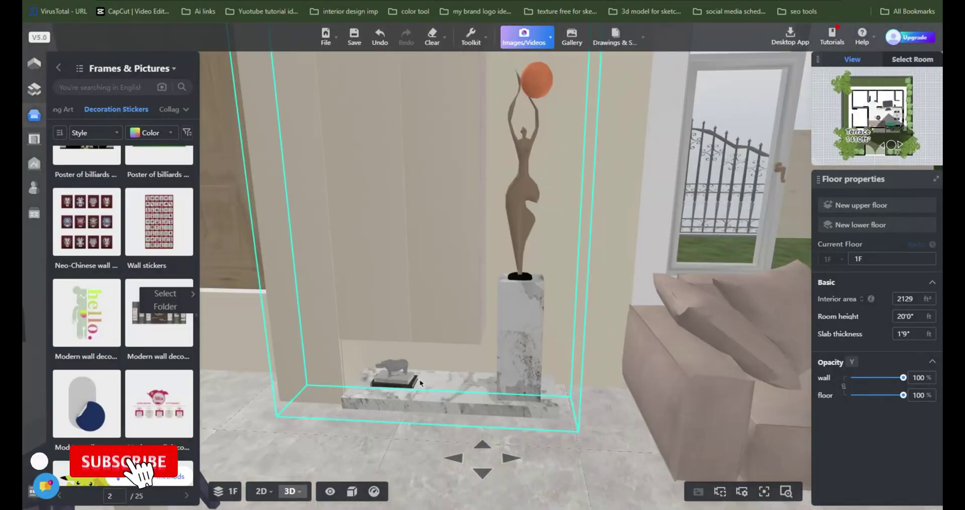
{"action": "left_click_drag", "start_coordinate": [420, 383], "coordinate": [483, 478]}
{"action": "left_click_drag", "start_coordinate": [483, 445], "coordinate": [482, 445]}
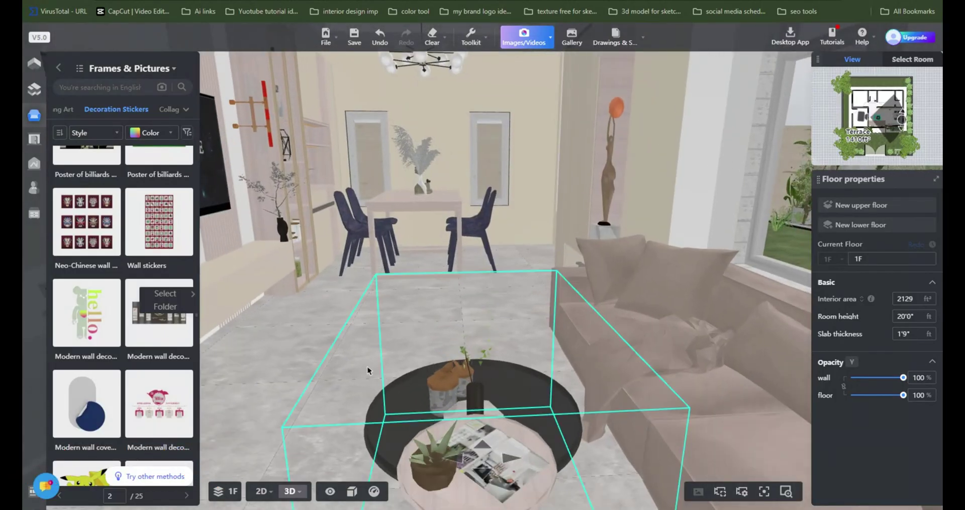
{"action": "left_click_drag", "start_coordinate": [367, 369], "coordinate": [459, 383]}
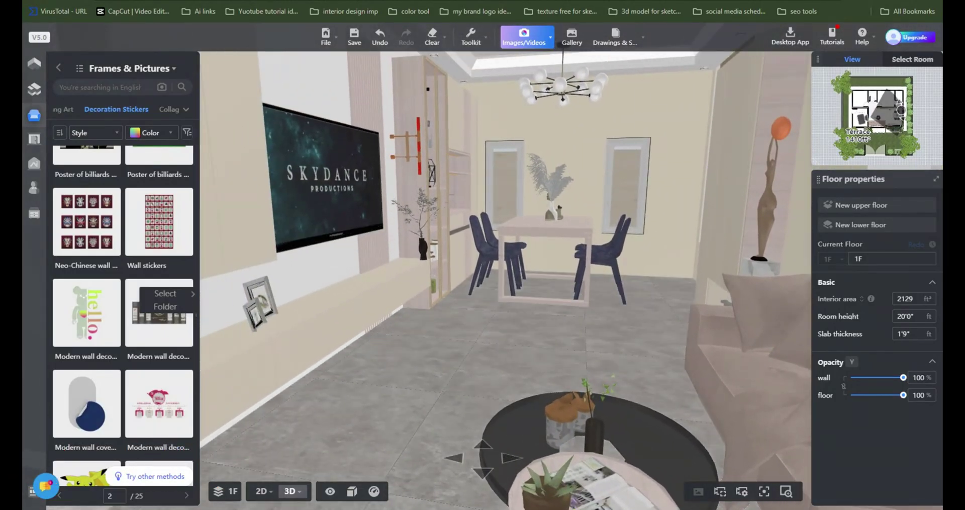